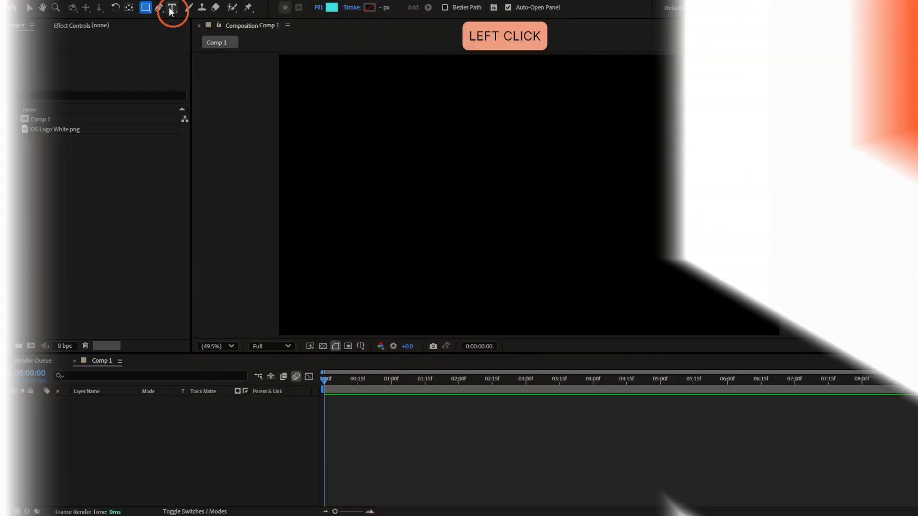
Draw a tall orange rectangle in the middle of the composition and rename its shape layer to Rectangle
left_click_drag(519, 204, 588, 90)
key("Return")
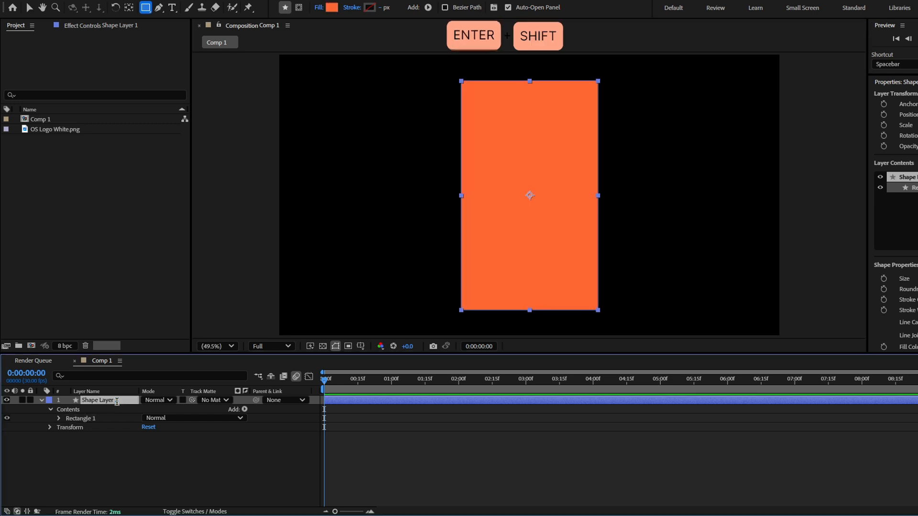
type("Rectangle")
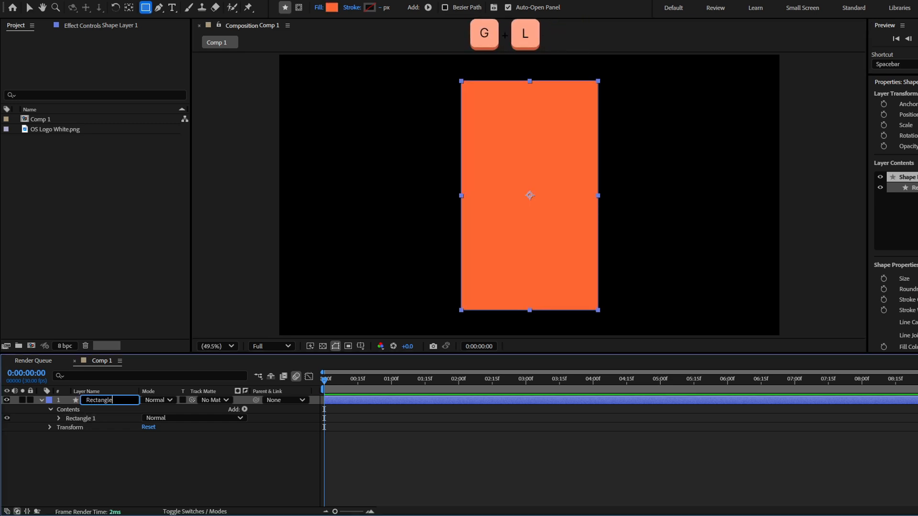
left_click(154, 439)
Hide the Rectangle layer
key("v")
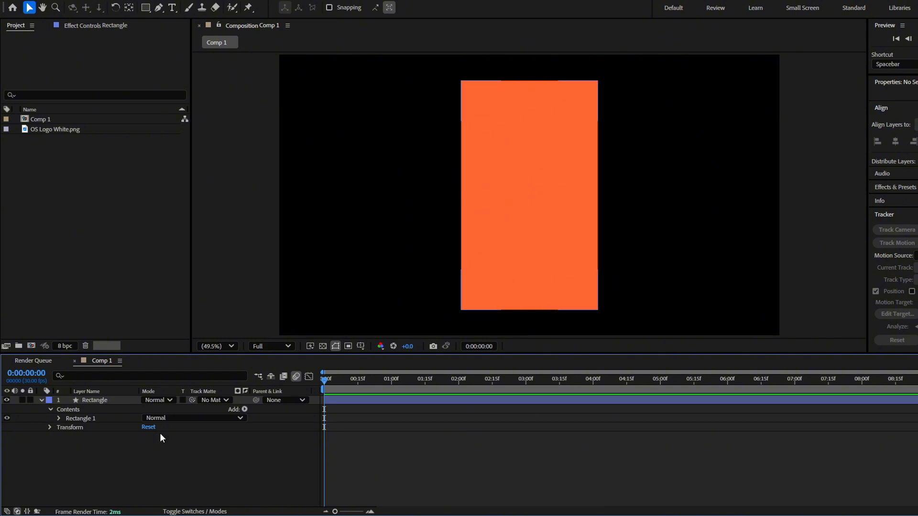
left_click(67, 401)
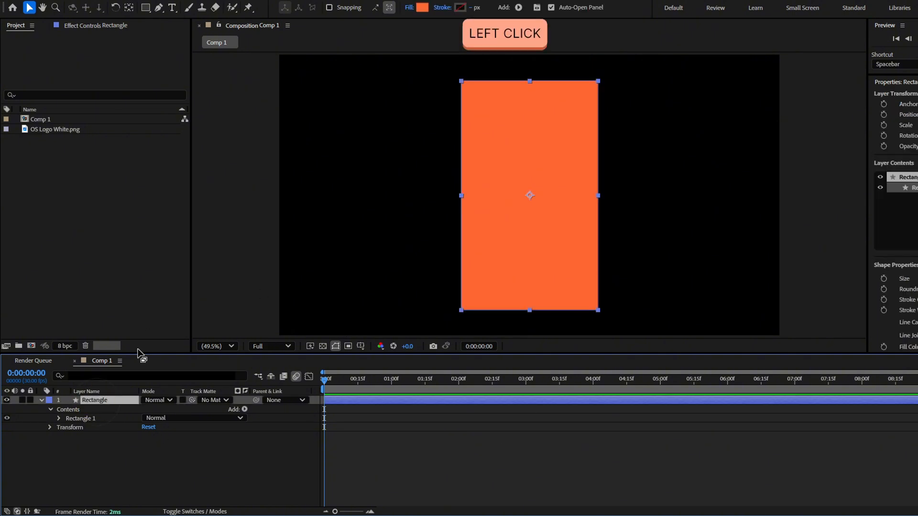
left_click(6, 400)
Draw an upright five-sided polygon from the composition centre on its own new shape layer, using the Polygon Tool
left_click(145, 7)
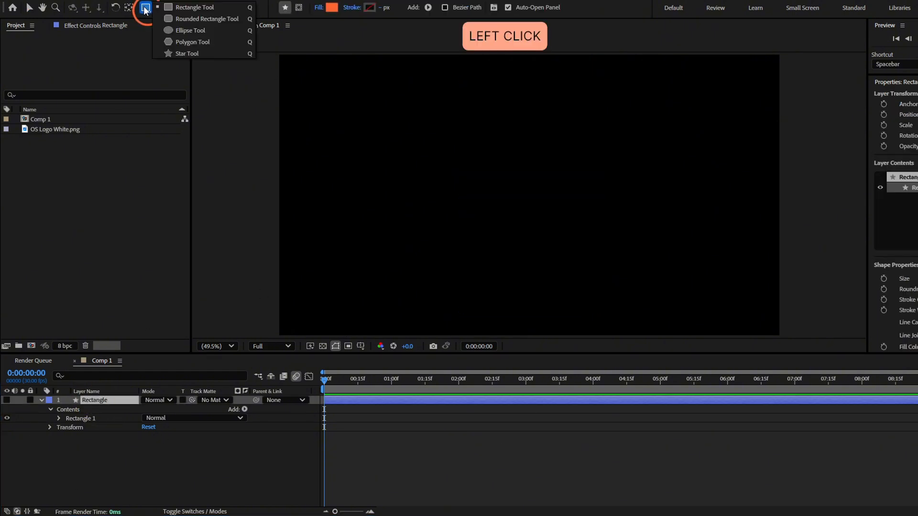
left_click_drag(145, 8, 203, 42)
left_click(529, 208)
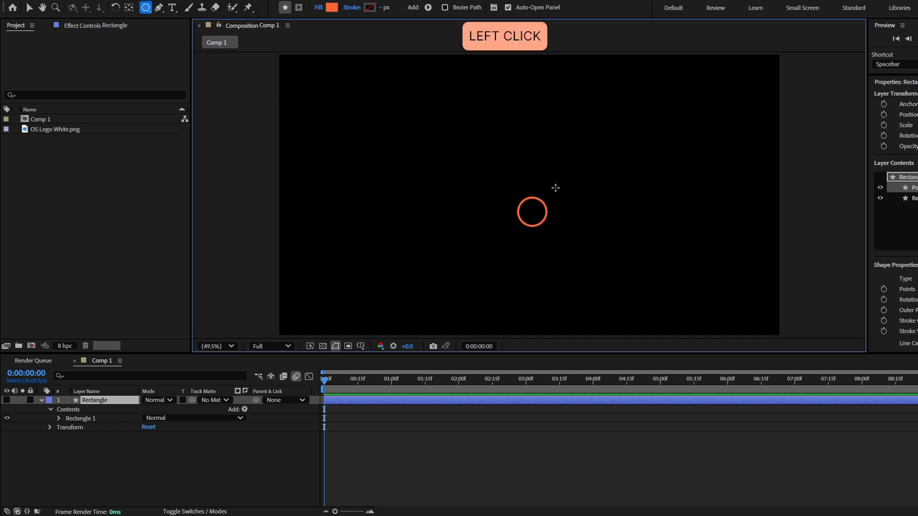
key("ctrl+z")
left_click(141, 460)
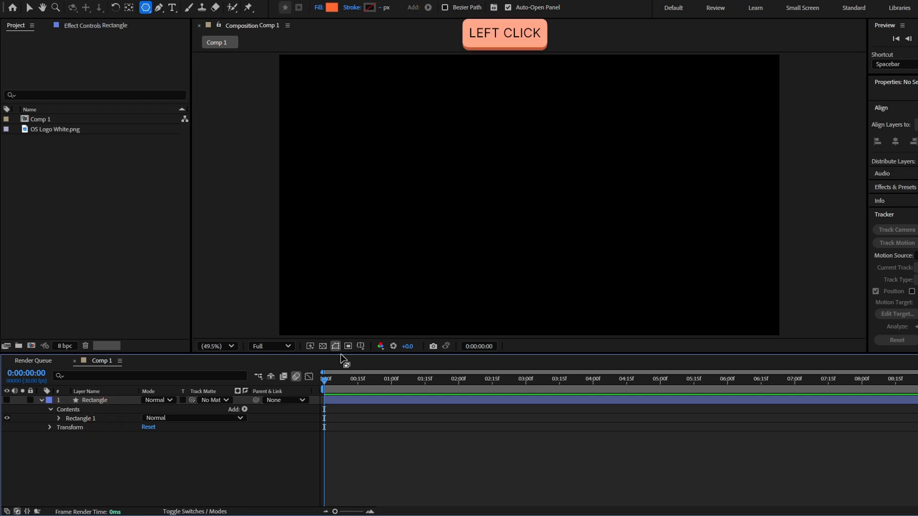
mouse_move(529, 195)
left_mouse_down()
mouse_move(518, 182)
mouse_move(641, 137)
mouse_move(600, 143)
mouse_move(630, 148)
mouse_move(618, 171)
mouse_move(568, 210)
mouse_move(592, 200)
mouse_move(562, 265)
mouse_move(615, 273)
mouse_move(492, 124)
mouse_move(634, 140)
mouse_move(652, 154)
mouse_move(644, 206)
mouse_move(569, 243)
mouse_move(628, 164)
mouse_move(577, 142)
mouse_move(594, 160)
left_mouse_up()
key("Down")
key("Down")
key("Up")
key("Up")
key("Up")
key("Up")
key("Up")
key("Down")
key("Down")
key("Down")
key("Down")
key("Up")
key("shift")
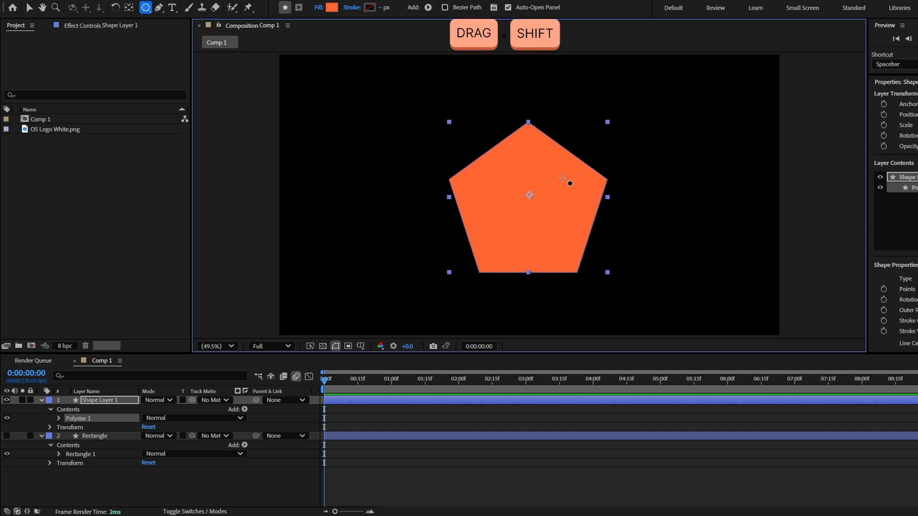
Centre the polygon layer's anchor point on its shape and rename the layer to Carousel
left_click(427, 402)
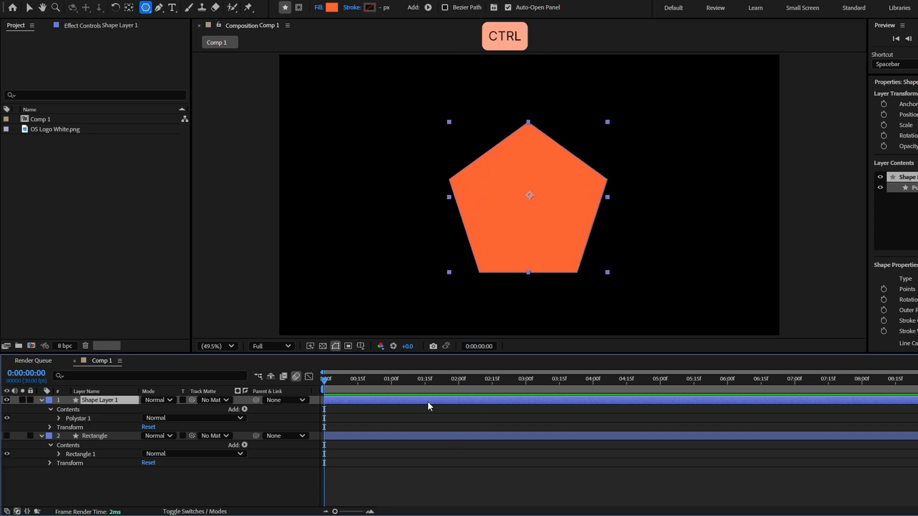
key("ctrl+alt+Home")
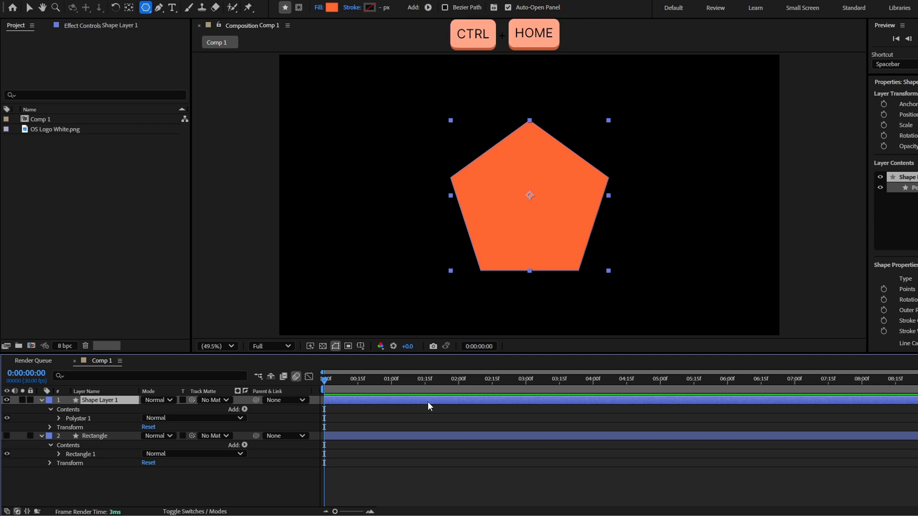
key("Return")
type("Carousel")
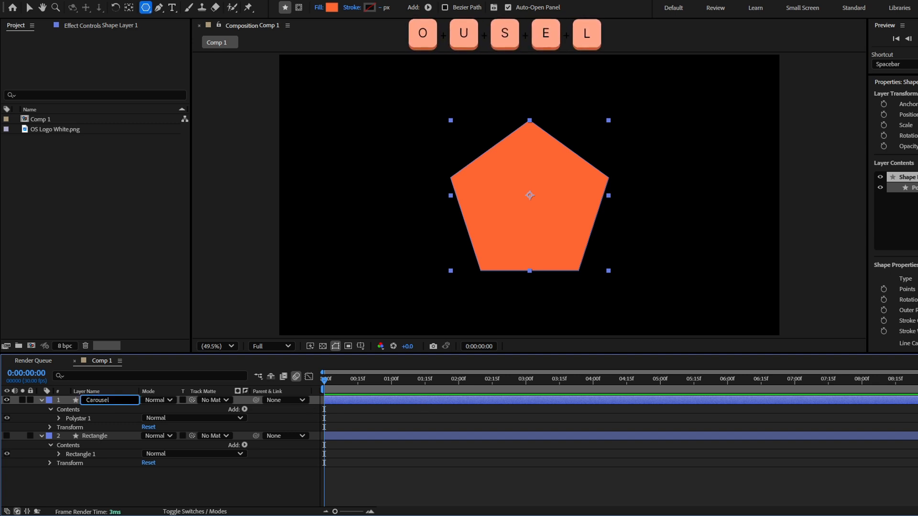
Change the fill colour of the Carousel pentagon to blue
left_click(332, 7)
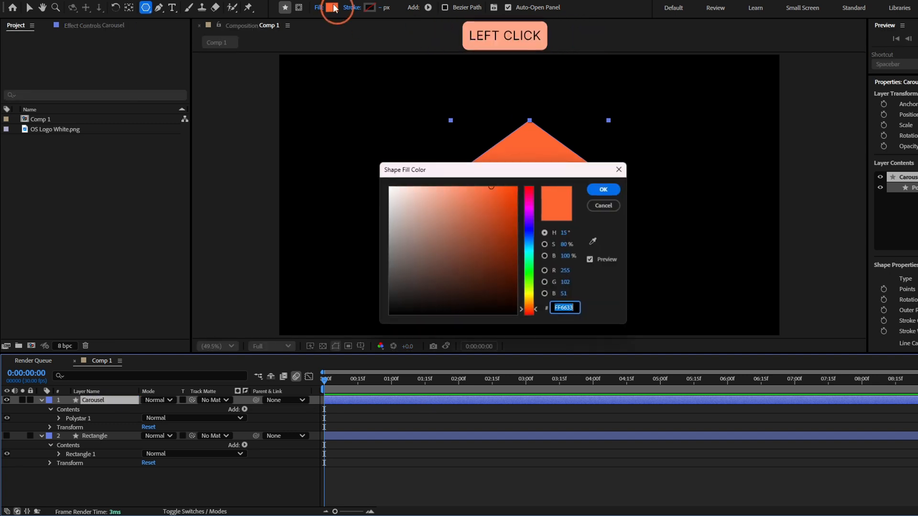
left_click(528, 233)
left_click(609, 188)
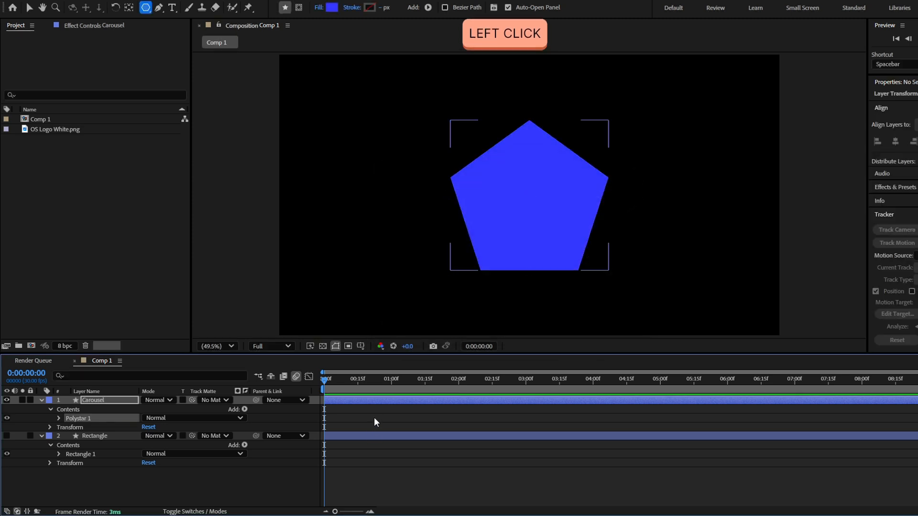
Make the Carousel layer a 3D layer and set its Z Rotation to 180°
left_click(201, 511)
left_click(200, 400)
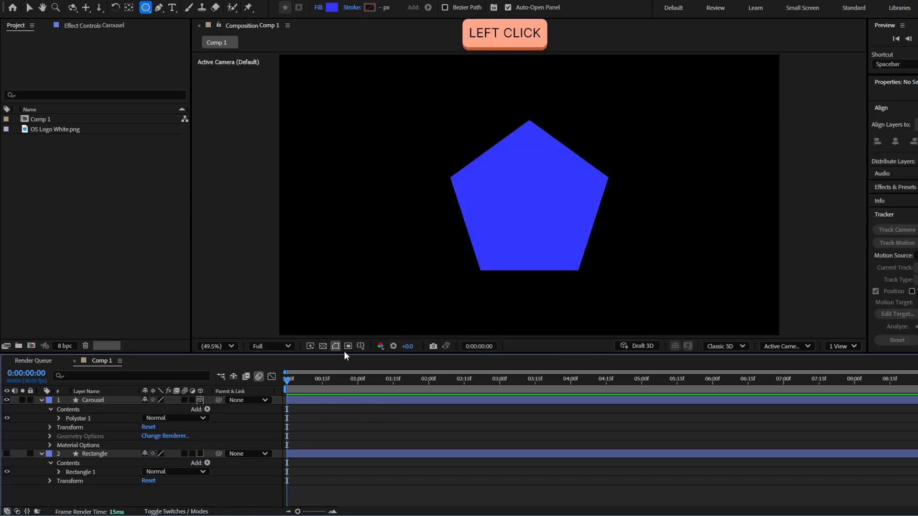
left_click(171, 401)
key("r")
left_click_drag(153, 435, 245, 431)
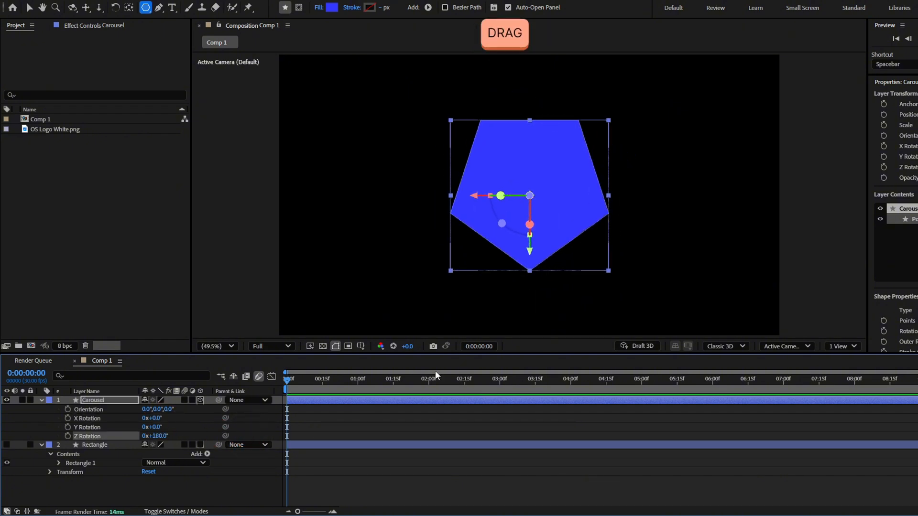
Set the Carousel layer's X Rotation to -90° and switch the composition to the Top view
key("v")
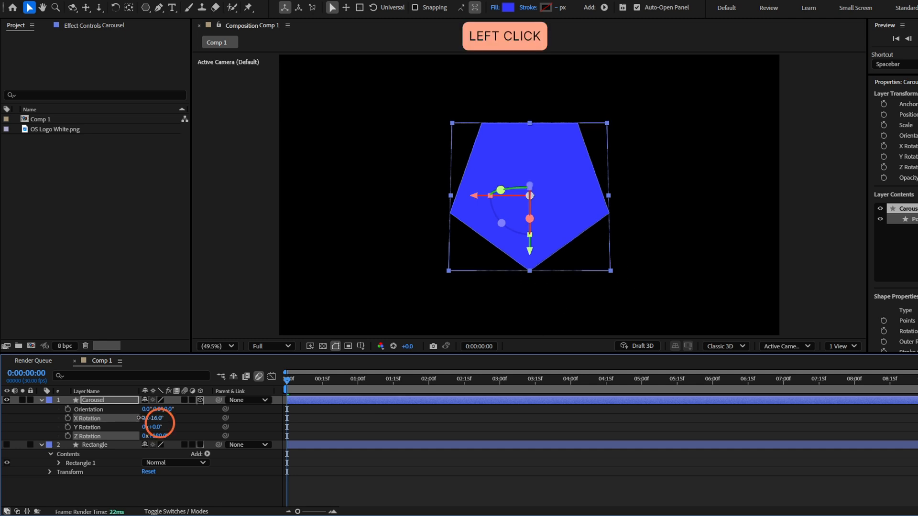
left_click_drag(152, 418, 117, 417)
left_click(155, 418)
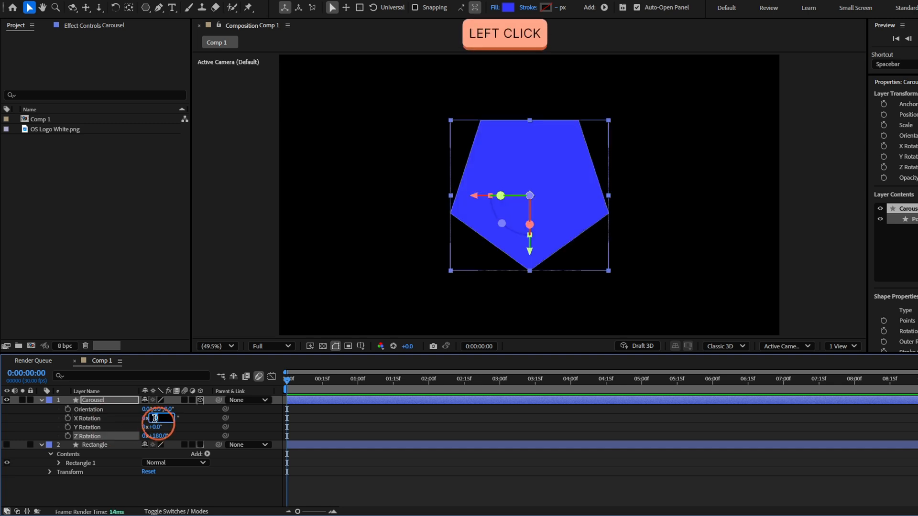
type("-90")
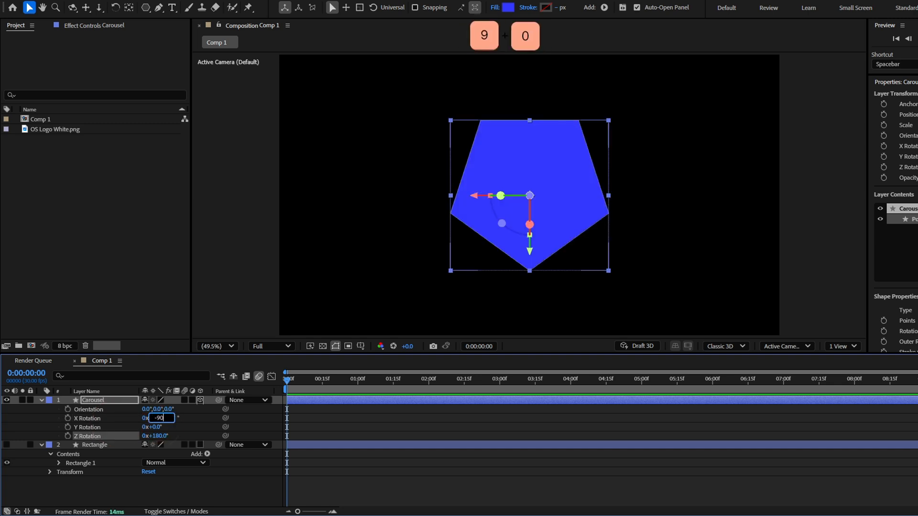
key("Return")
left_click(794, 345)
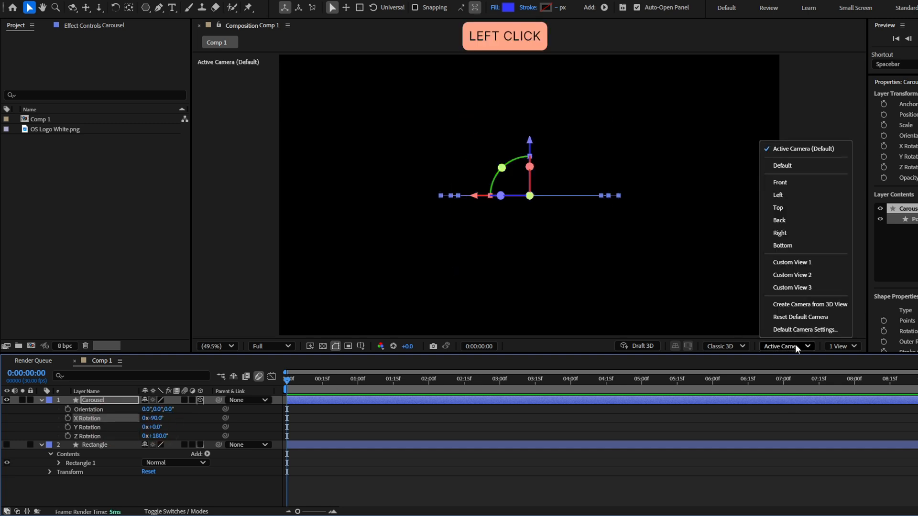
left_click(807, 207)
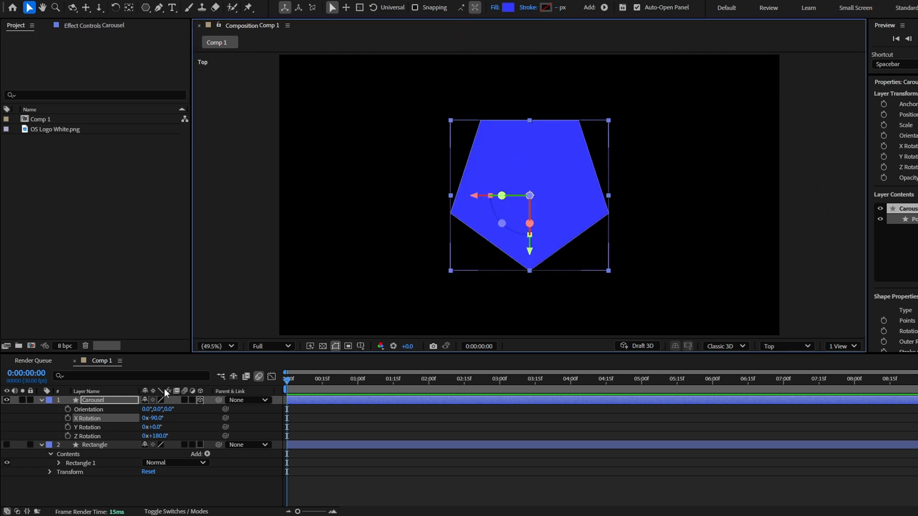
Show the Rectangle layer again and make it a 3D layer
left_click(114, 447)
left_click(6, 445)
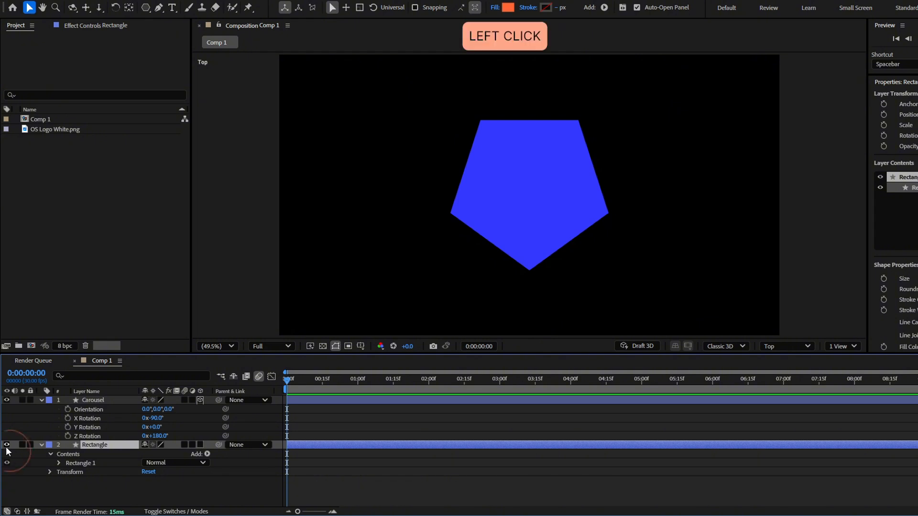
left_click(200, 445)
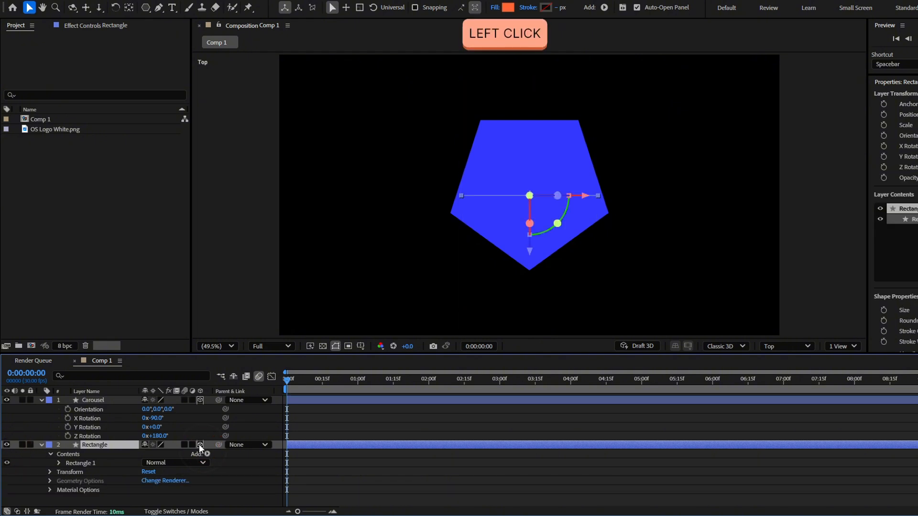
Try moving the rectangle sideways freehand in the Active Camera view, and undo the move
left_click(774, 347)
left_click(814, 148)
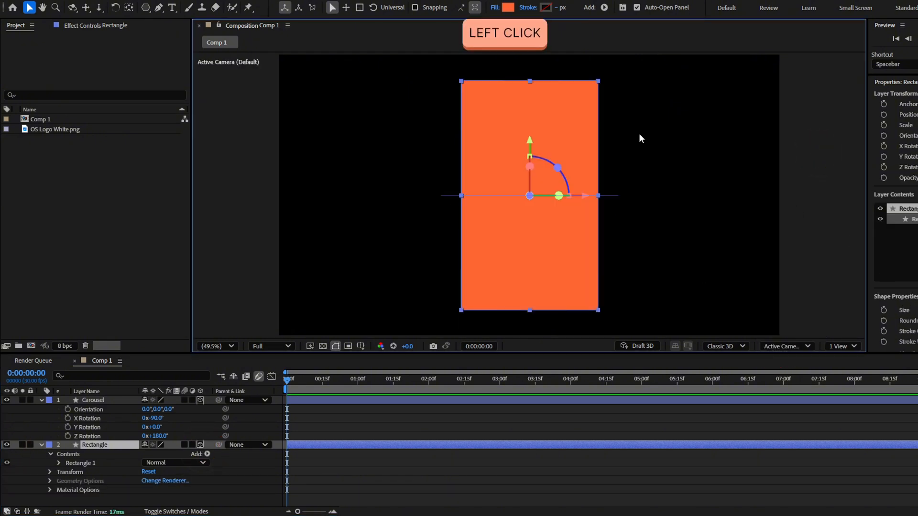
left_click_drag(574, 110, 635, 195)
left_click(496, 193)
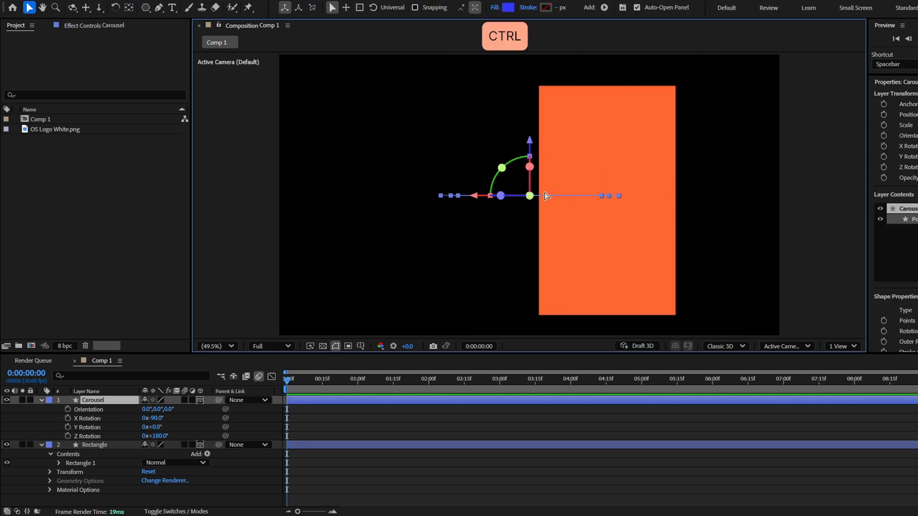
key("ctrl+z")
In the Top view, move the Rectangle layer along its Z axis to the pentagon's lowest corner
left_click(786, 346)
left_click(786, 205)
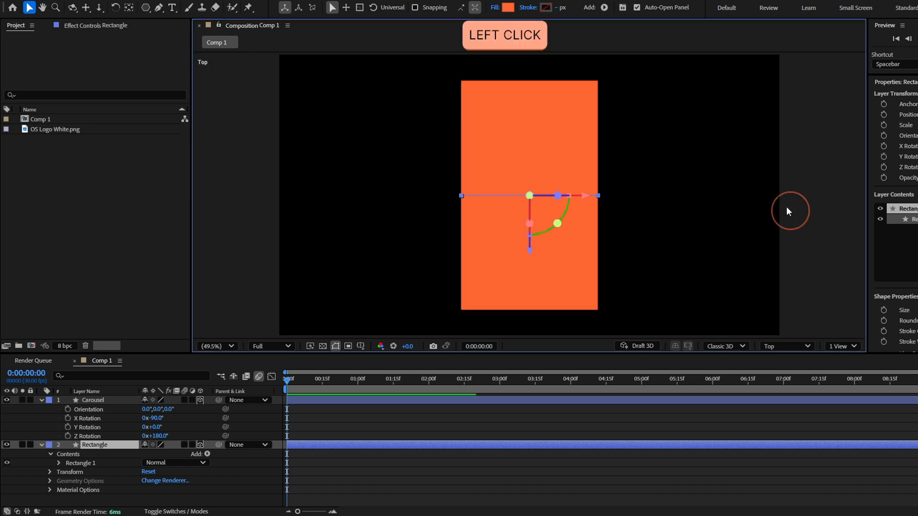
left_click_drag(533, 253, 529, 326)
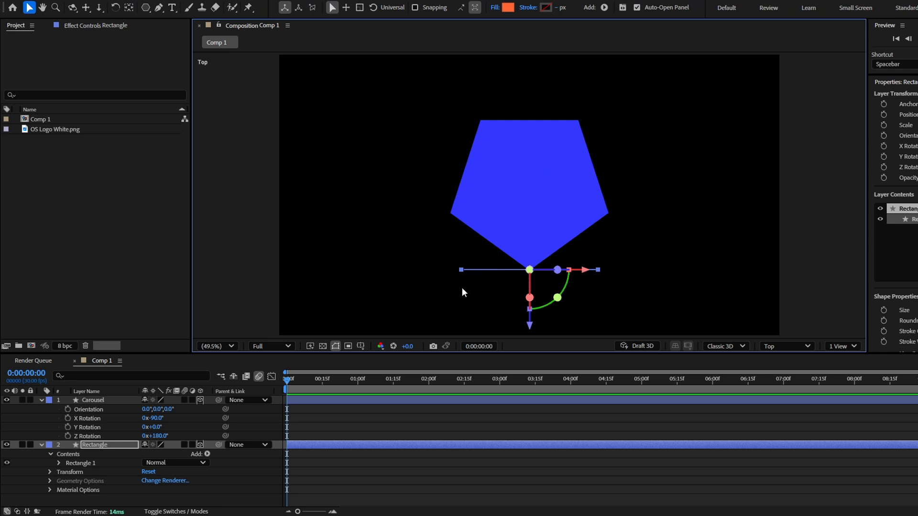
Change the Rectangle layer's label colour to orange
left_click(120, 446)
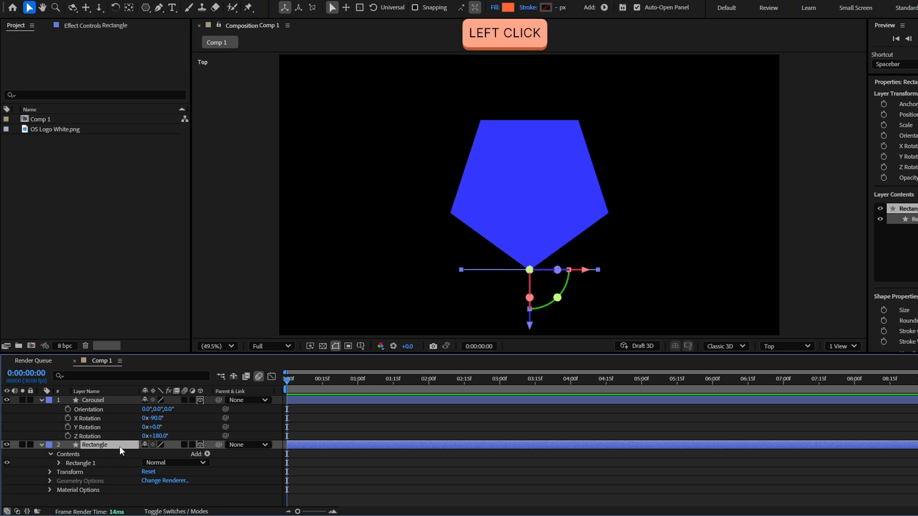
left_click(49, 445)
left_click(71, 373)
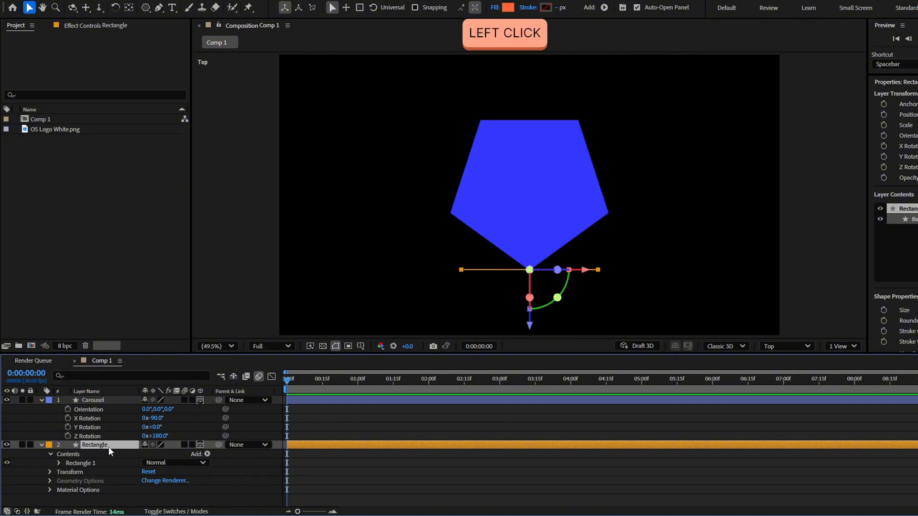
Duplicate the Rectangle layer four times and place one copy on each of the pentagon's remaining corners
key("ctrl+d")
left_click_drag(529, 325, 534, 268)
left_click_drag(590, 210, 668, 215)
key("ctrl+d")
key("ctrl+d")
left_click_drag(668, 215, 542, 149)
key("ctrl+d")
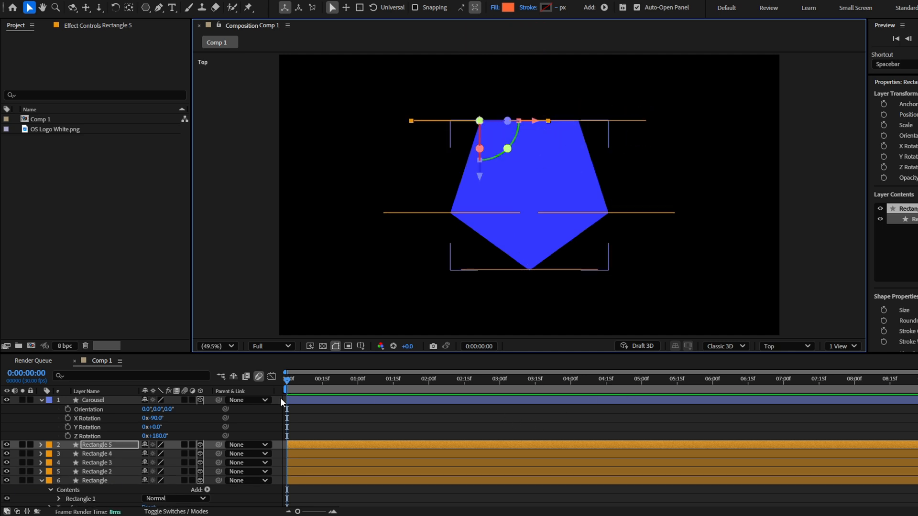
Hide the Carousel layer, collapse its properties and switch the composition to the Active Camera (Default) view
left_click(96, 400)
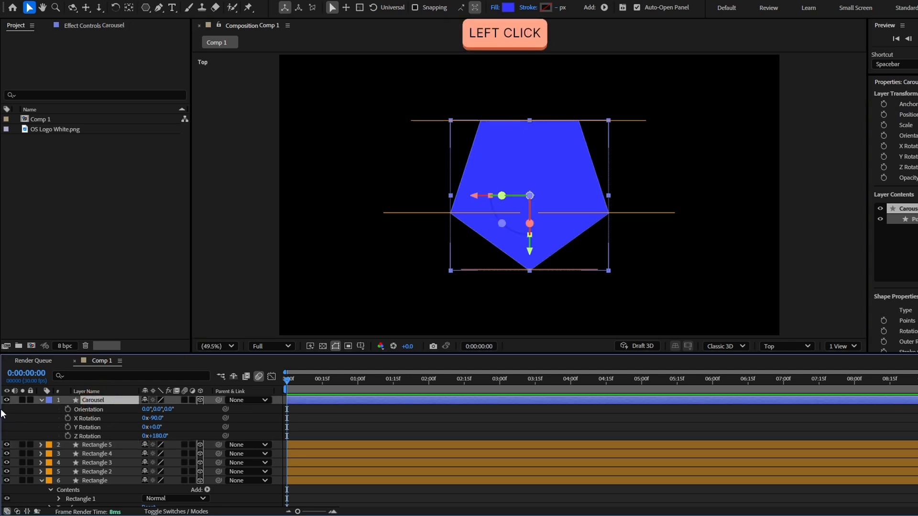
left_click(7, 400)
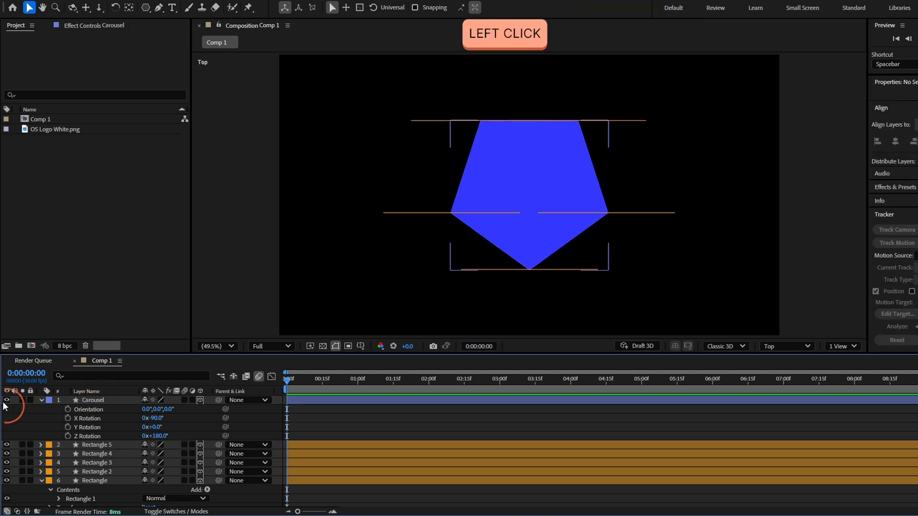
left_click(84, 399)
left_click(767, 348)
left_click(799, 151)
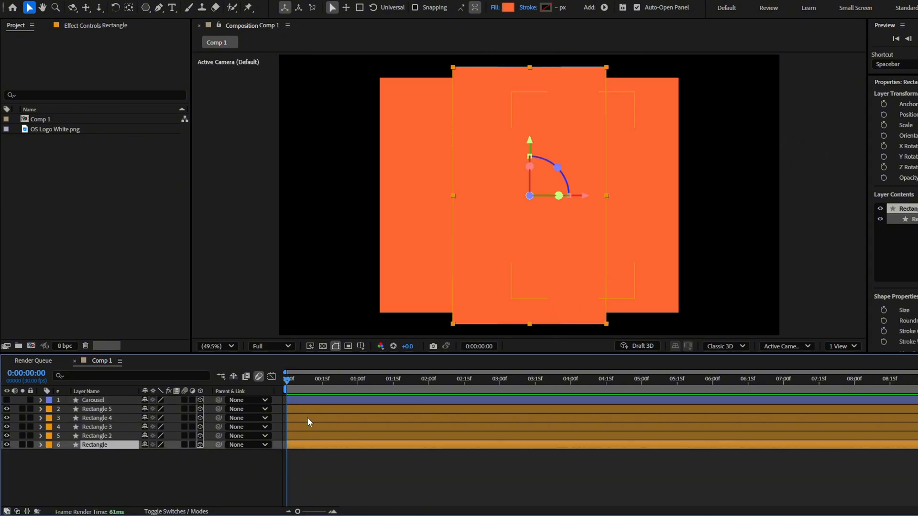
Parent all five rectangle layers to the Carousel layer and scale the Carousel layer to 199%
left_click(119, 409, "shift")
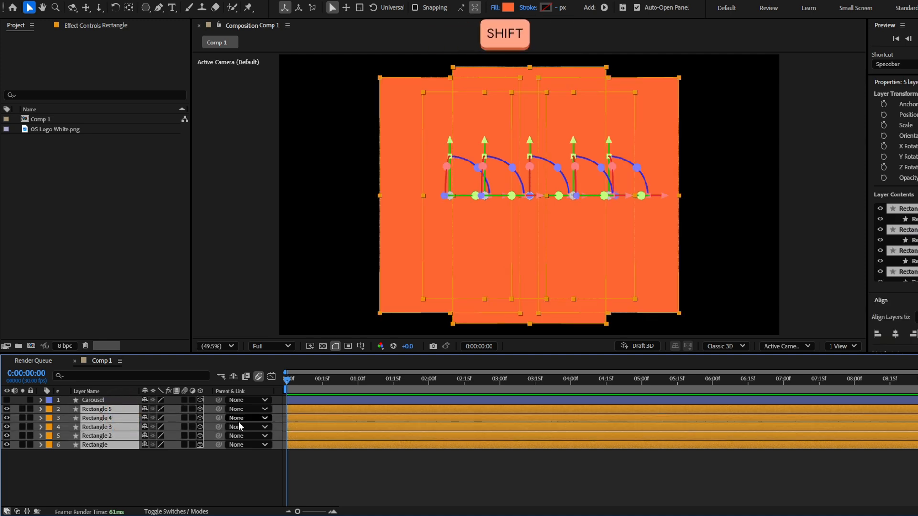
left_click_drag(219, 409, 99, 399)
left_click(107, 398)
key("s")
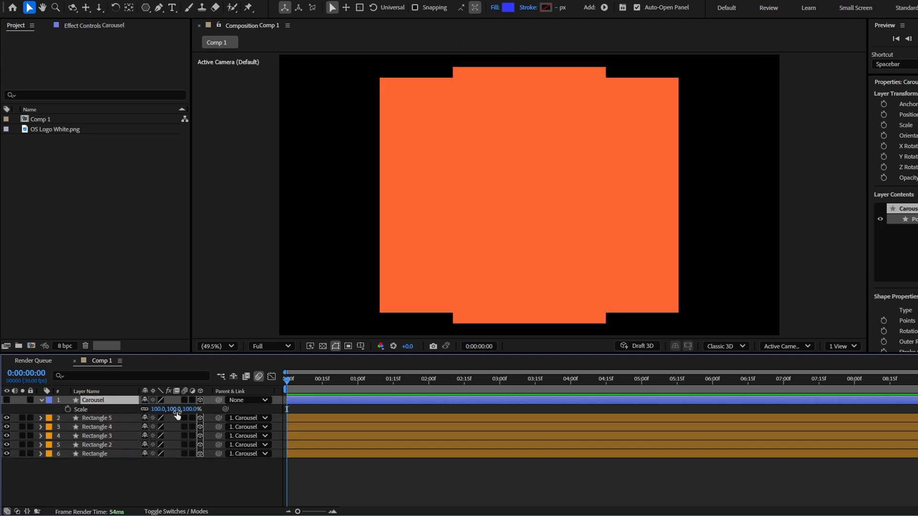
left_click_drag(177, 414, 240, 420)
Scale all five rectangle layers down to 33%
left_click(106, 453)
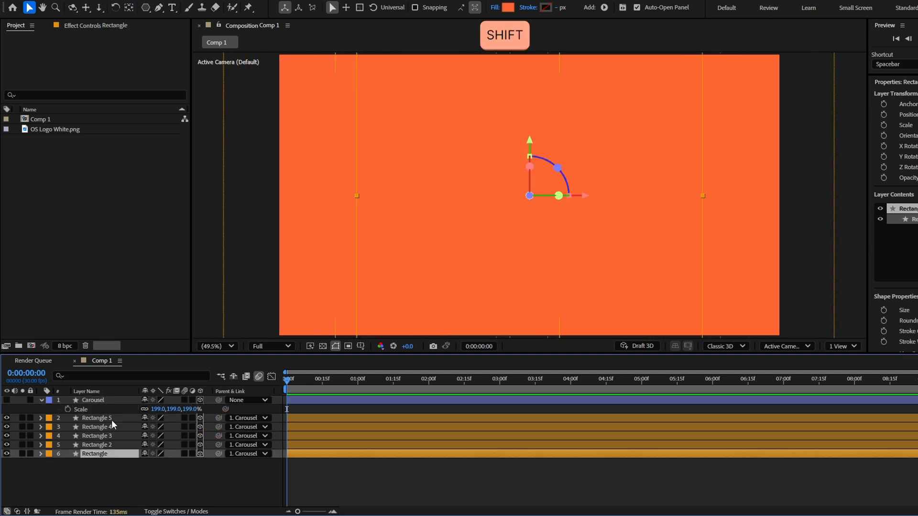
left_click(126, 414, "shift")
key("s")
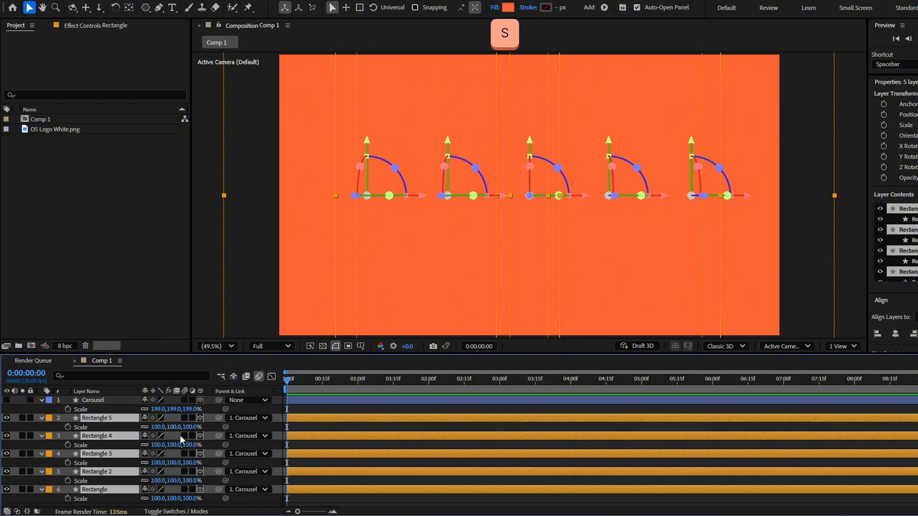
left_click_drag(171, 433, 139, 432)
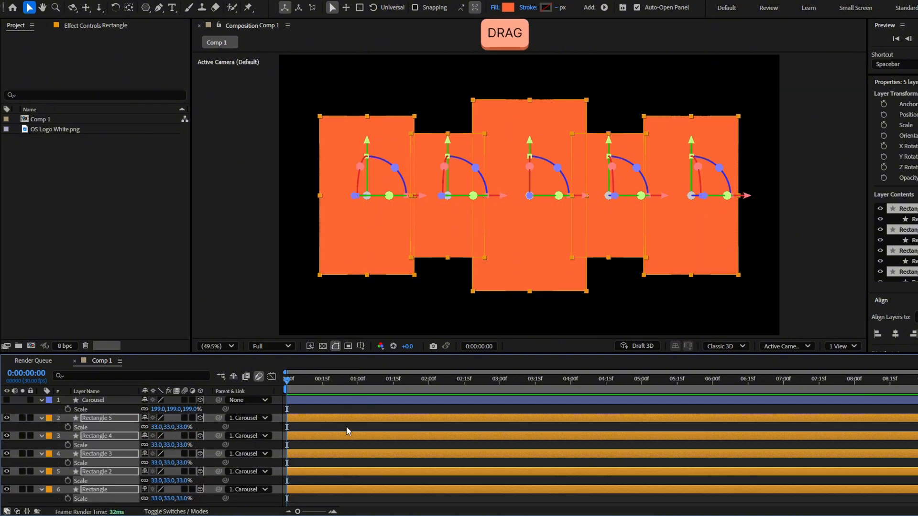
left_click(343, 406)
Scale the Carousel layer up to 297%
left_click(109, 401)
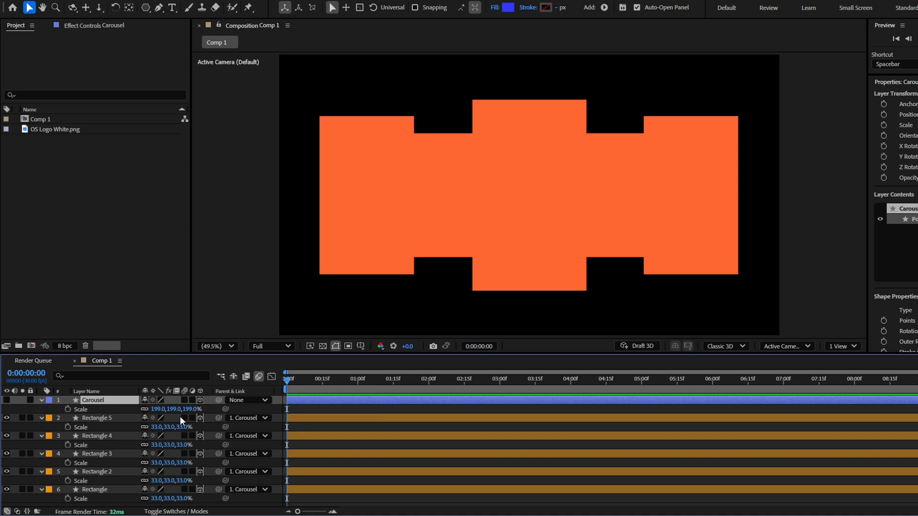
left_click(166, 410)
left_click(96, 401)
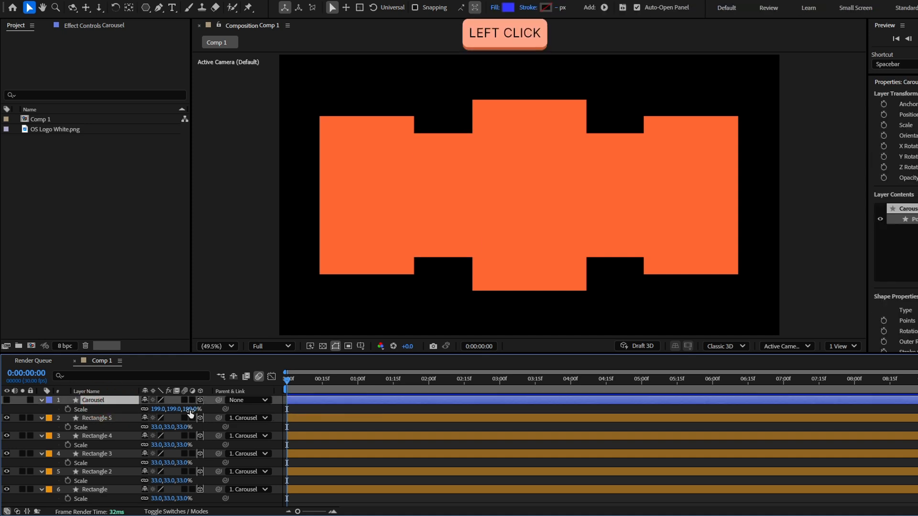
left_click_drag(188, 410, 238, 410)
Readjust the scales of the Carousel layer and the rectangle layers so all five rectangles fit inside the frame with the outer ones separated
left_click(112, 417)
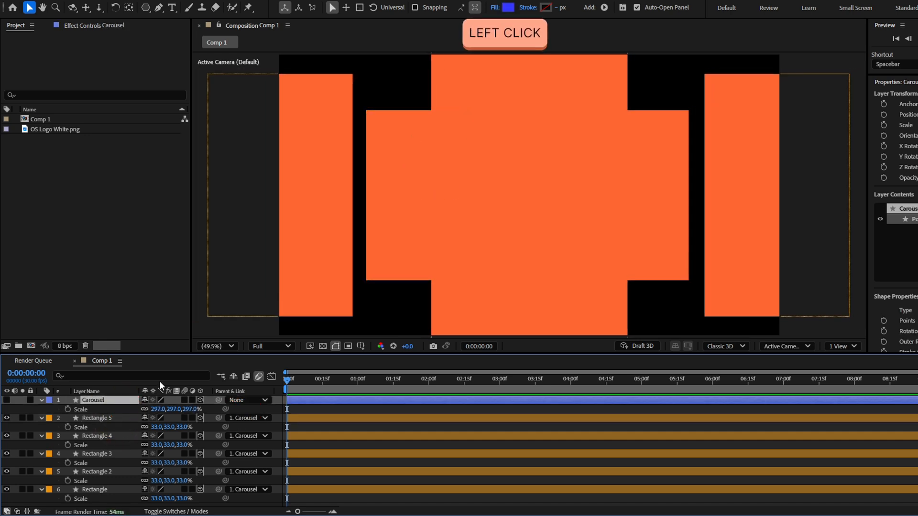
left_click(113, 418)
left_click(114, 490, "shift")
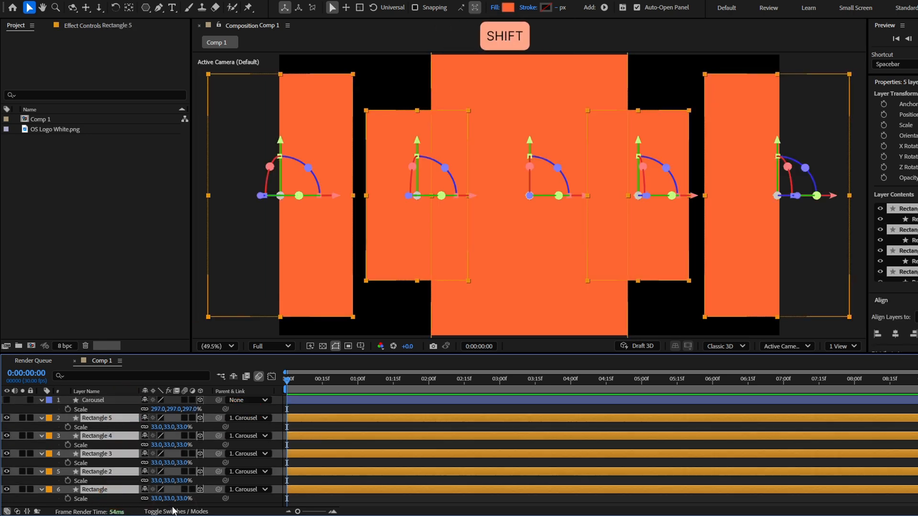
left_click_drag(183, 500, 169, 500)
key("ctrl+z")
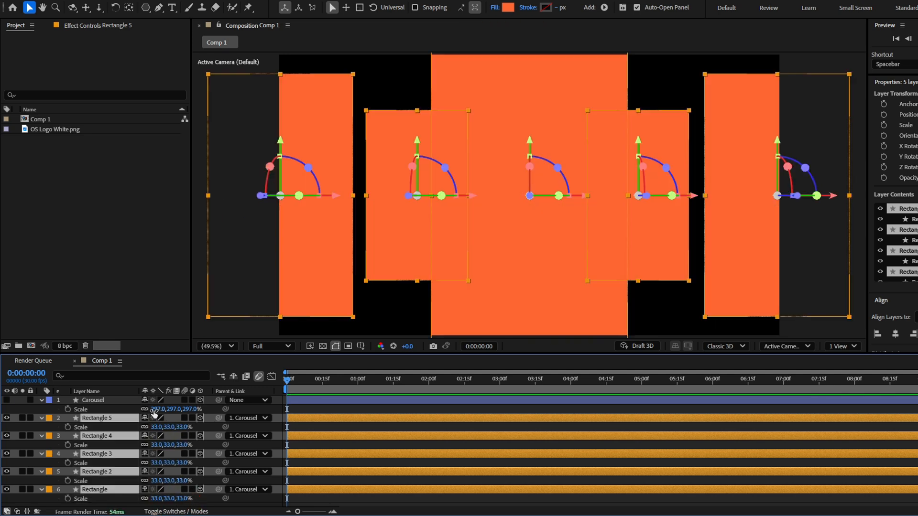
left_click(154, 414)
type("0")
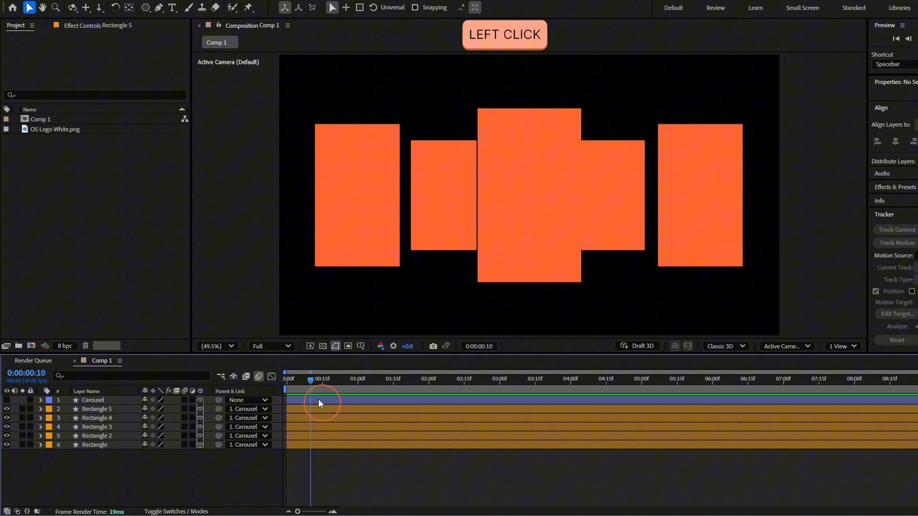
Reveal the Carousel layer's rotation properties, test the spin with its Z Rotation and undo the test
left_click(318, 400)
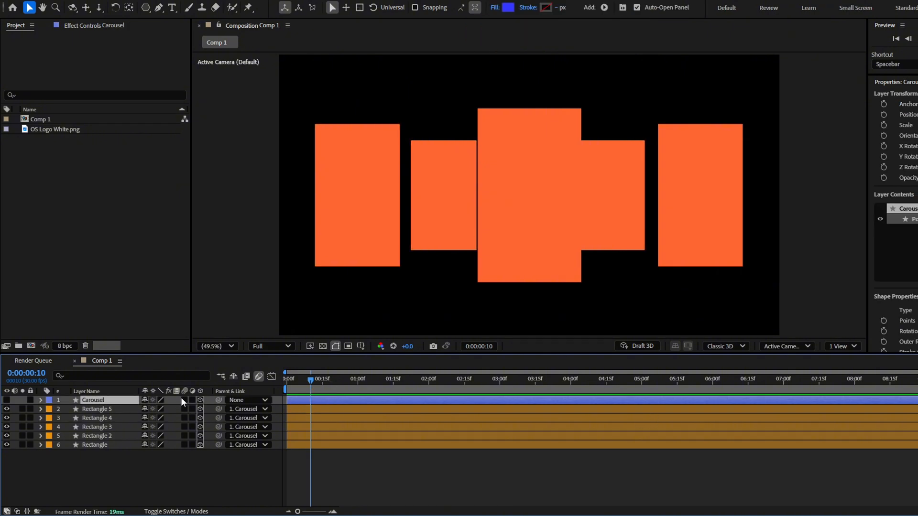
key("r")
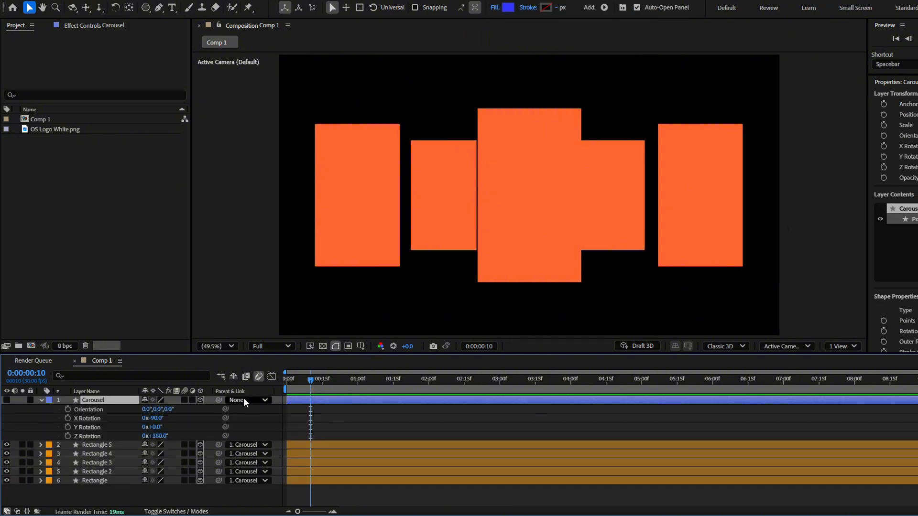
left_click_drag(157, 438, 201, 433)
key("ctrl+z")
left_click(318, 449)
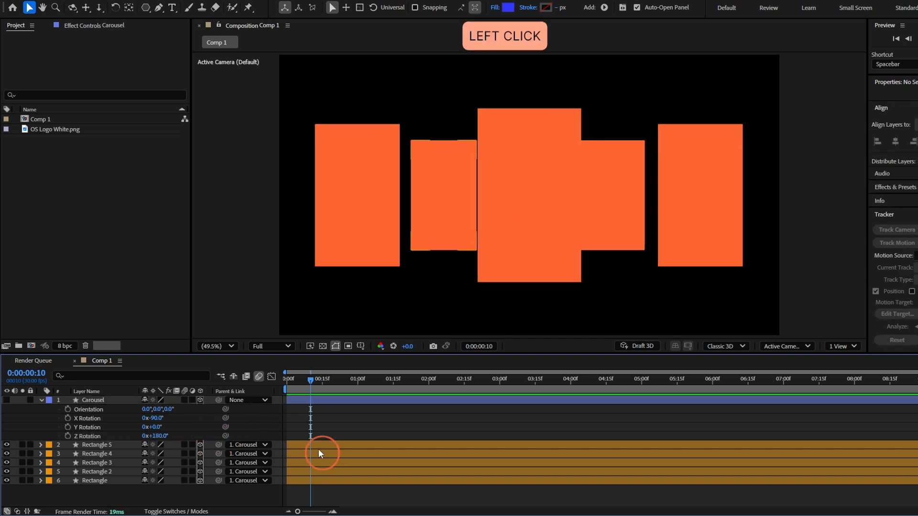
left_click(318, 446)
left_click(334, 481, "shift")
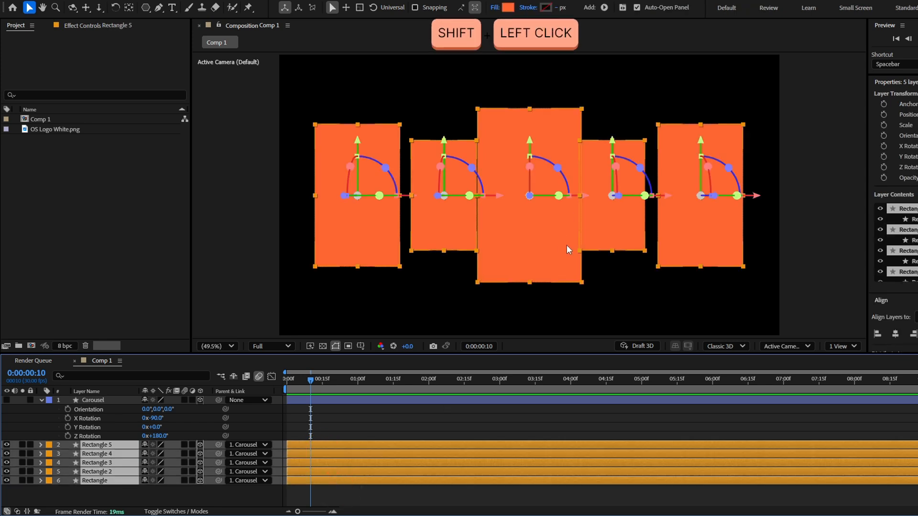
Add a new camera layer above the Carousel layer
left_click(311, 400)
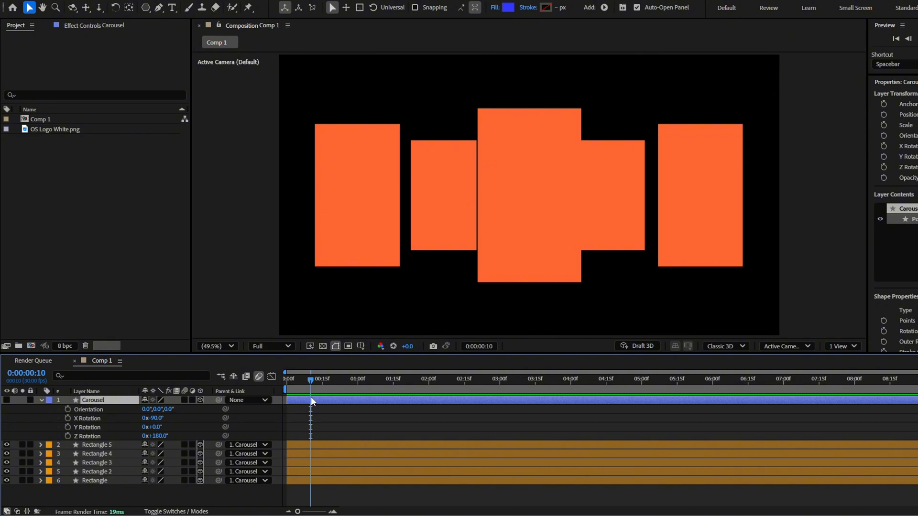
key("ctrl+shift+alt+c")
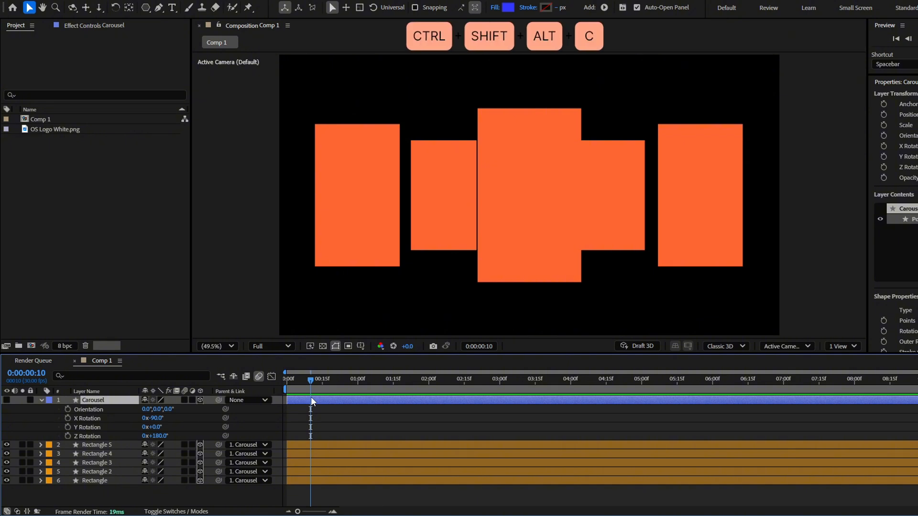
left_click(637, 360)
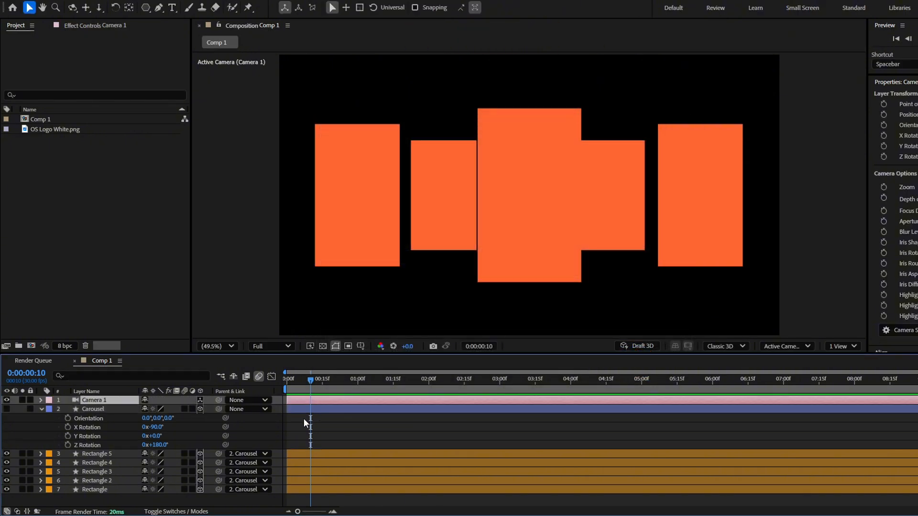
Set the auto-orientation of all five rectangle layers to Orient Towards Camera
left_click(300, 452)
left_click(321, 490, "shift")
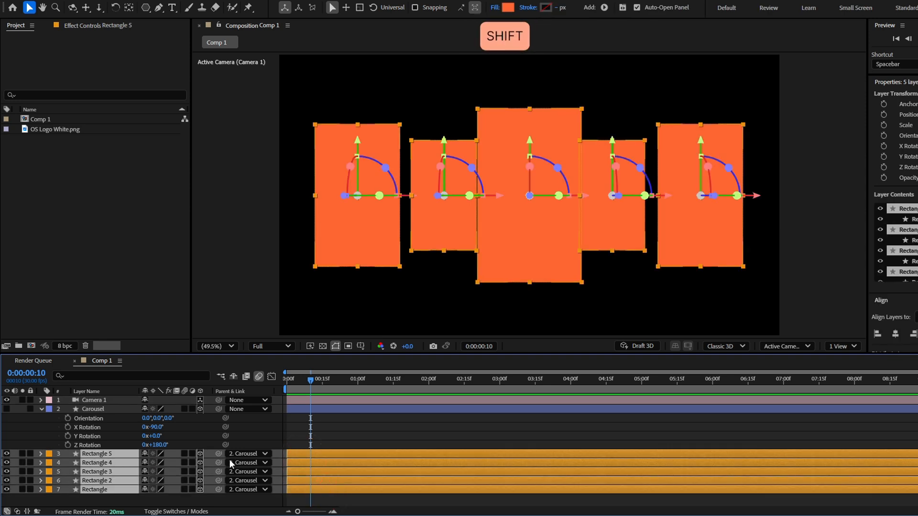
right_click(128, 455)
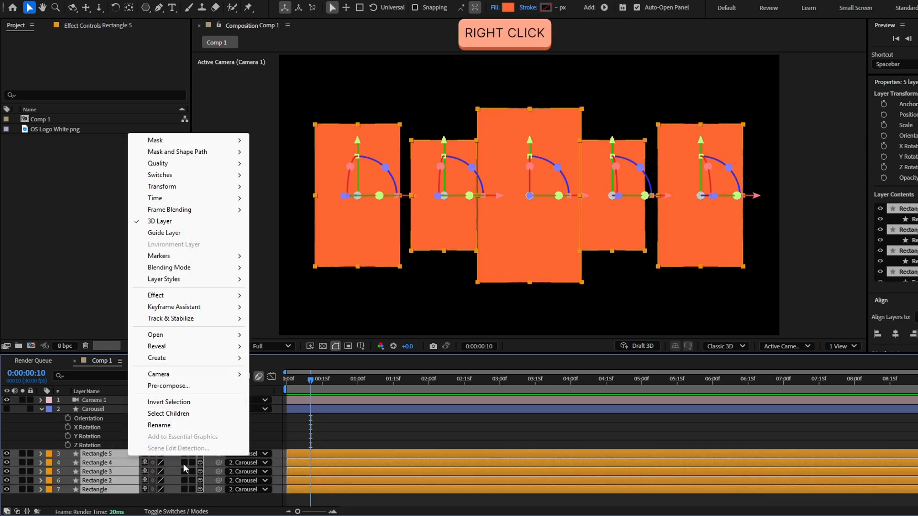
mouse_move(205, 188)
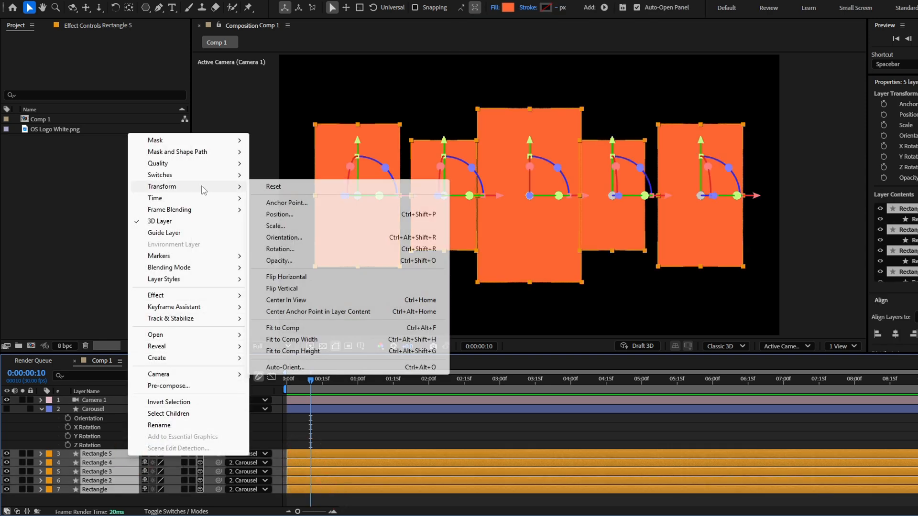
left_click(298, 366)
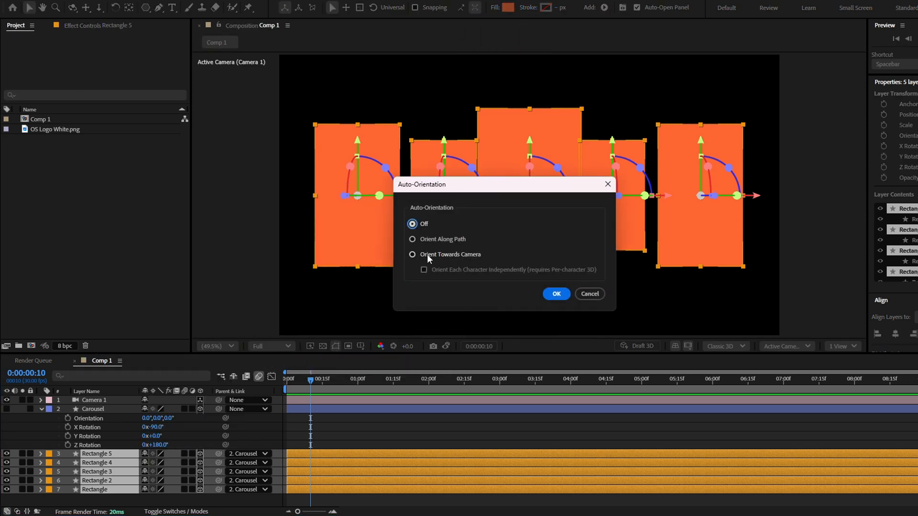
left_click(427, 257)
left_click(556, 293)
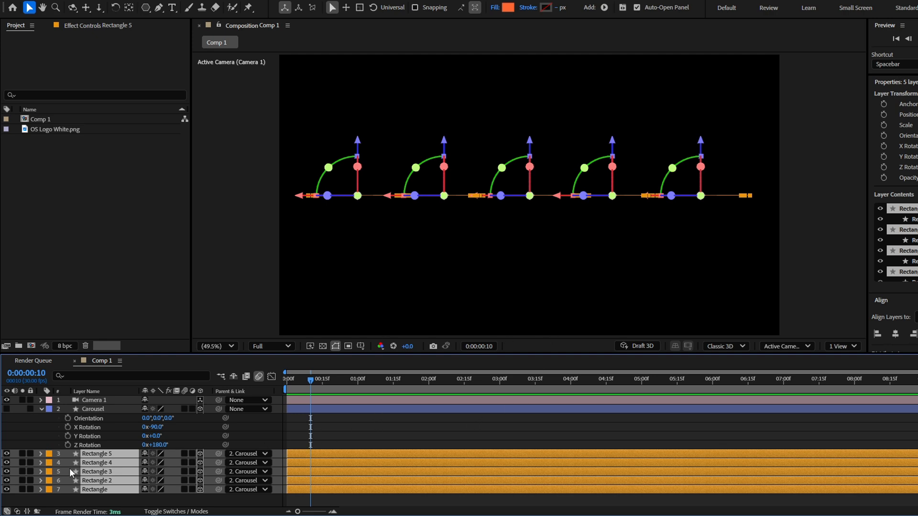
Set the X value of Orientation to 0° on all five rectangle layers and collapse their properties
key("r")
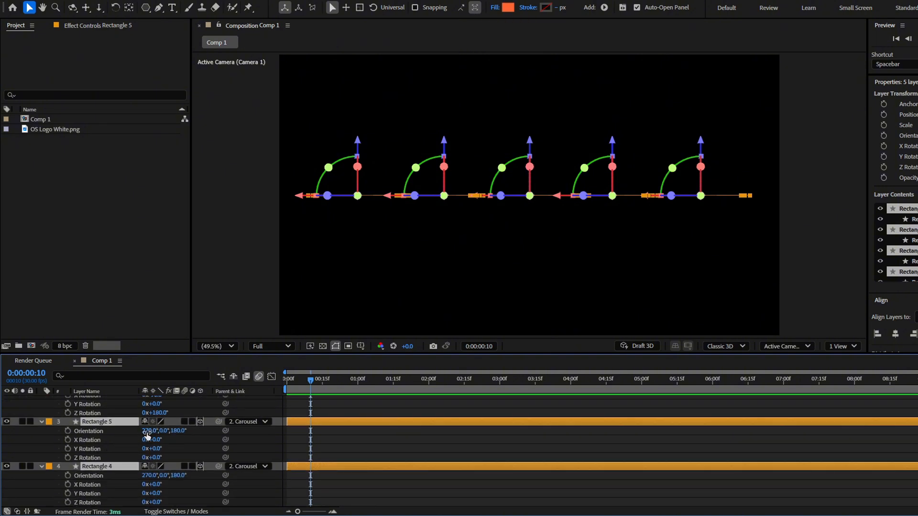
left_click(146, 431)
type("0")
key("Return")
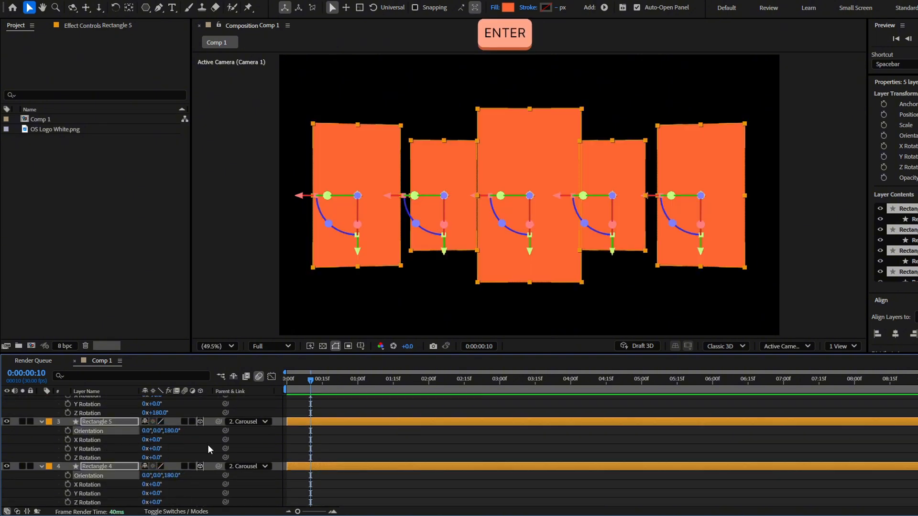
scroll(207, 444, "up", 3)
key("u")
Test the carousel's rotation by changing the Carousel layer's Z Rotation, and undo the change
left_click(215, 408)
key("r")
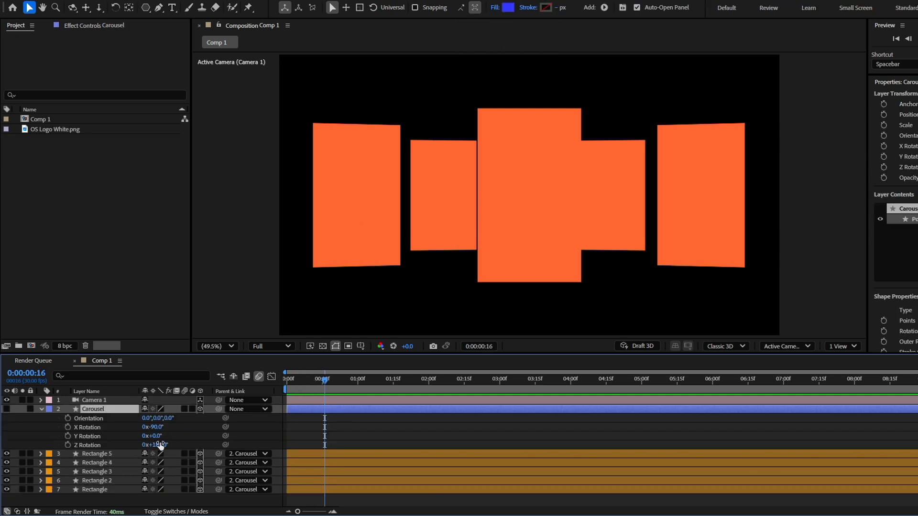
left_click(159, 445)
mouse_move(144, 447)
left_mouse_down()
mouse_move(277, 440)
mouse_move(153, 441)
left_mouse_up()
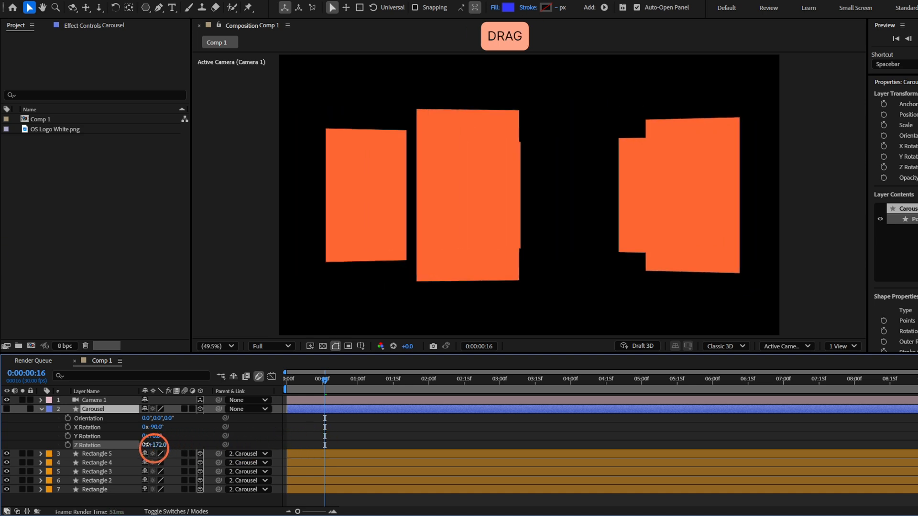
key("ctrl+z")
Keyframe the Carousel layer's Z Rotation at 0:00:00:00 and set a second keyframe of 201° at 0:00:00:15
left_click(280, 383, "shift")
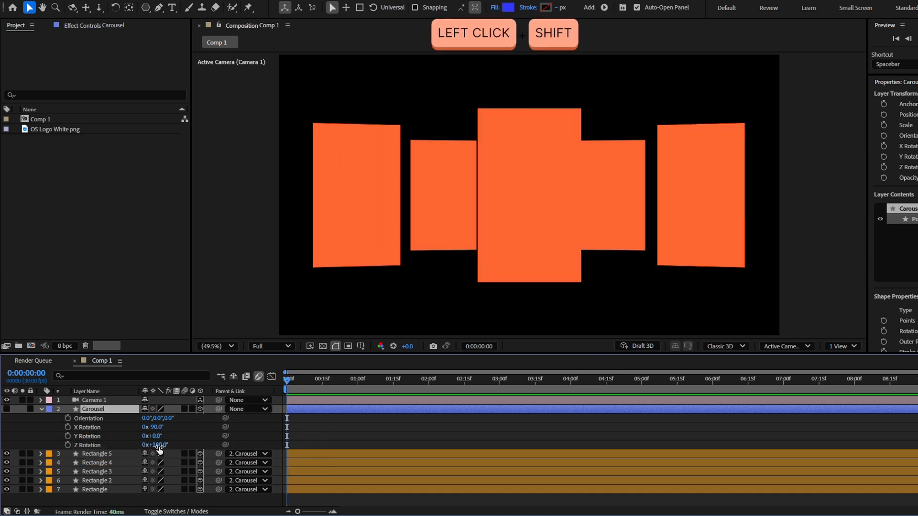
left_click(68, 445)
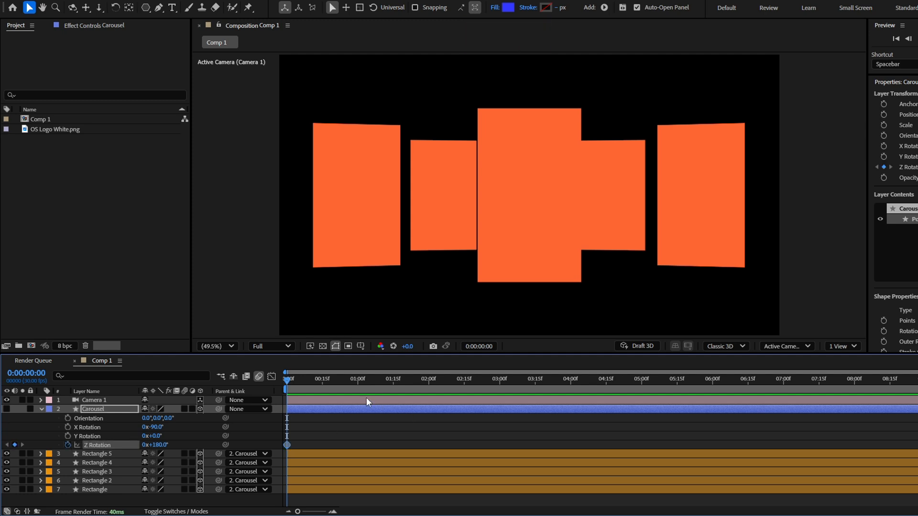
left_click(319, 382)
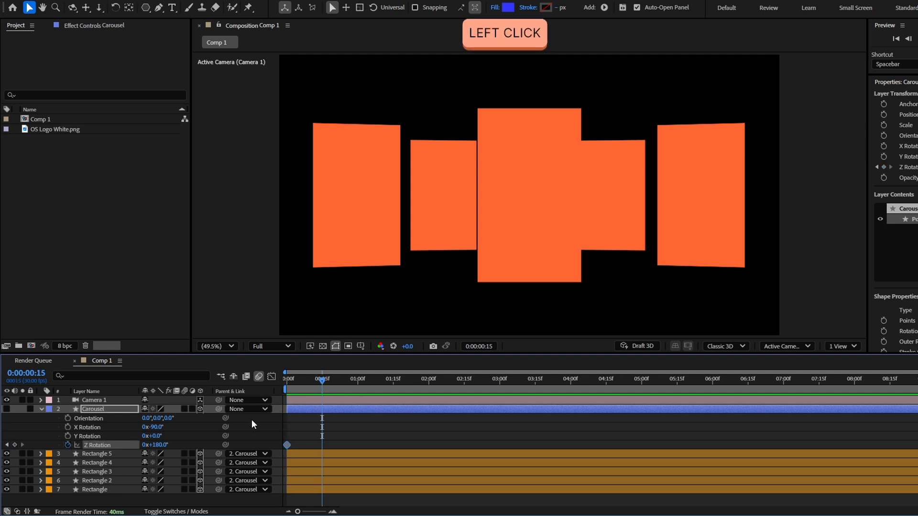
left_click(311, 431)
left_click_drag(158, 445, 172, 445)
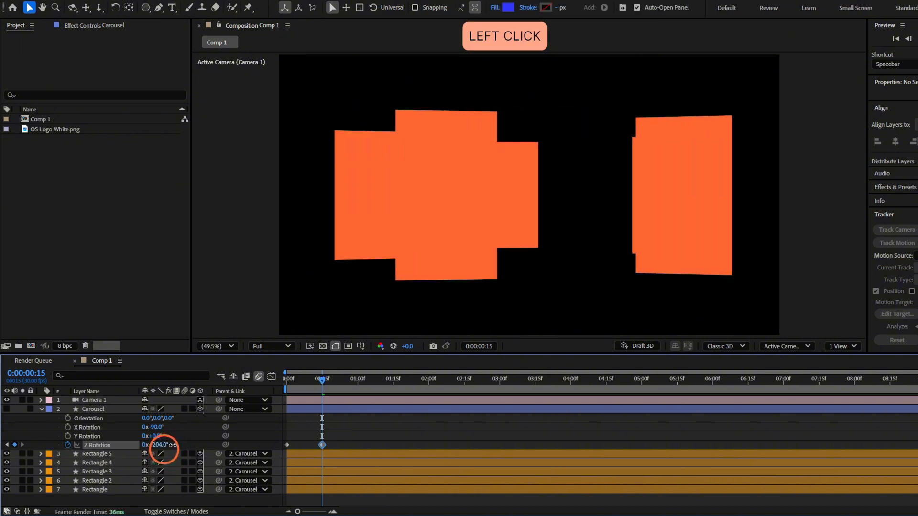
Recolour the fills of Rectangle 2 to green (59FF33), Rectangle 3 to red, and the two back rectangles to blue and yellow
left_click(326, 478)
left_click(329, 487)
left_click(329, 481)
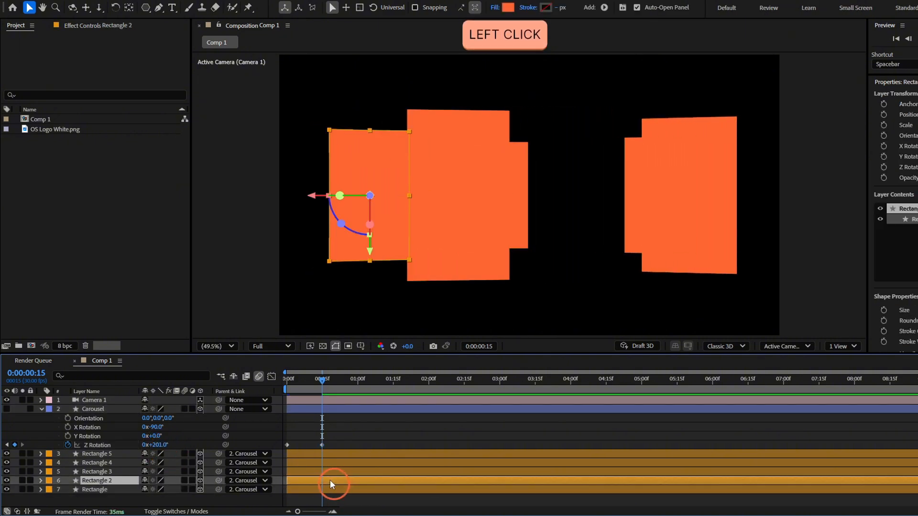
left_click(505, 7)
left_click(533, 278)
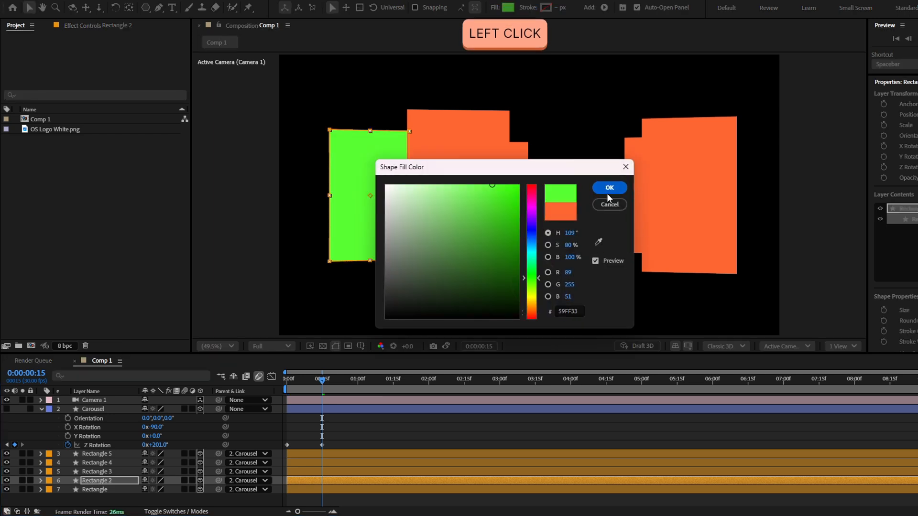
left_click(607, 190)
left_click(96, 471)
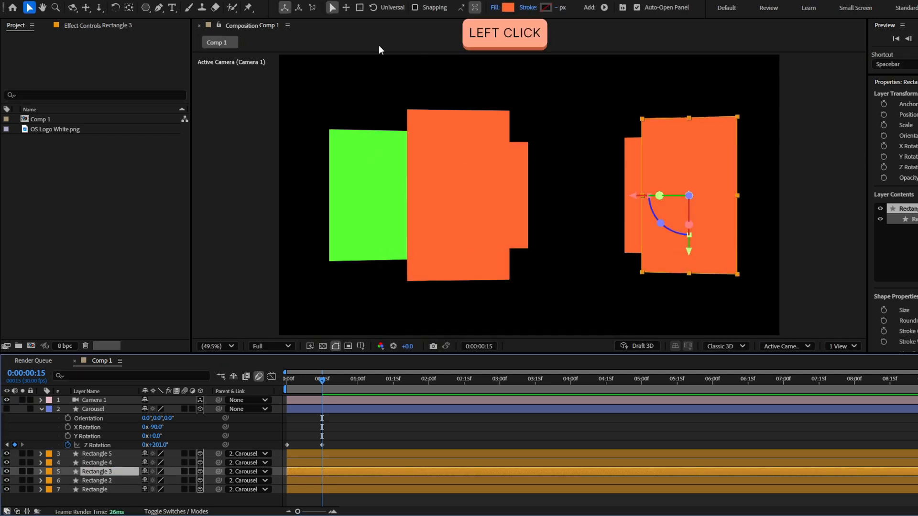
Keyframe the Carousel layer's Z Rotation at -180° at 0:00:02:14 and play back the spin from the start
left_click_drag(321, 380, 464, 400)
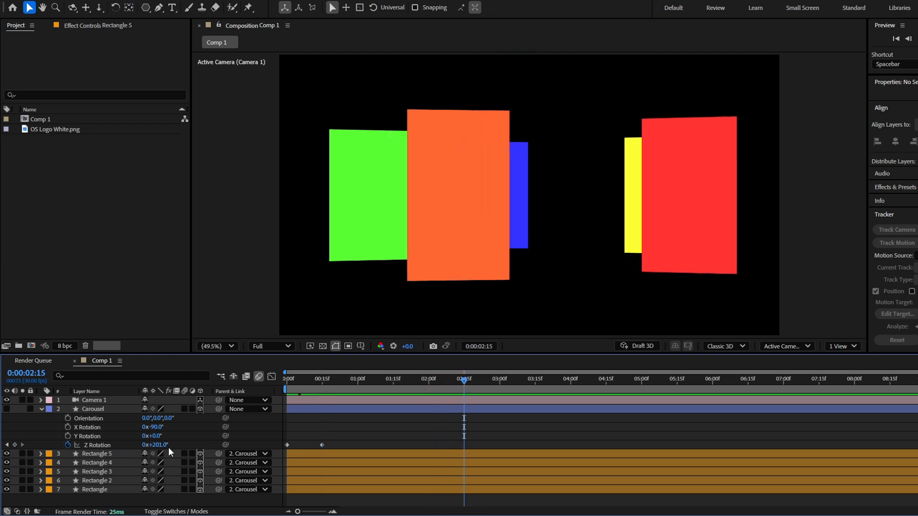
left_click_drag(165, 445, 134, 444)
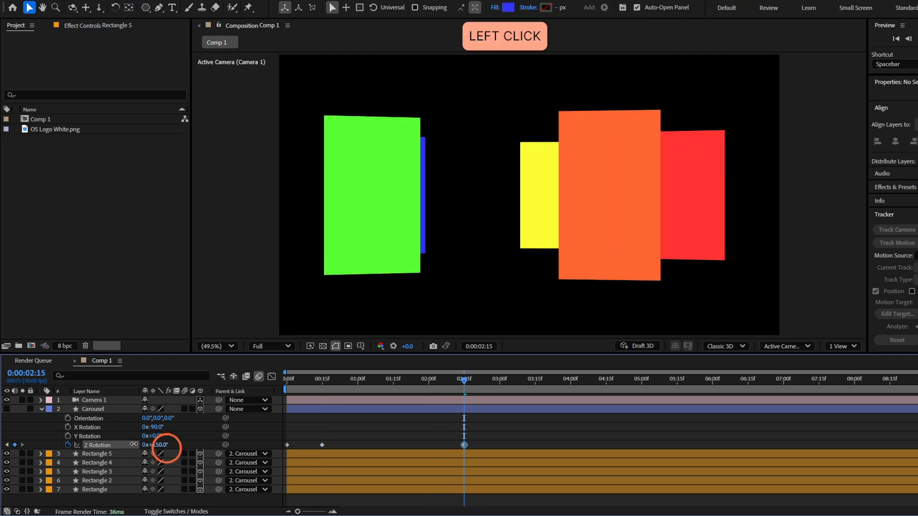
left_click(161, 445)
type("180")
key("Return")
type("-")
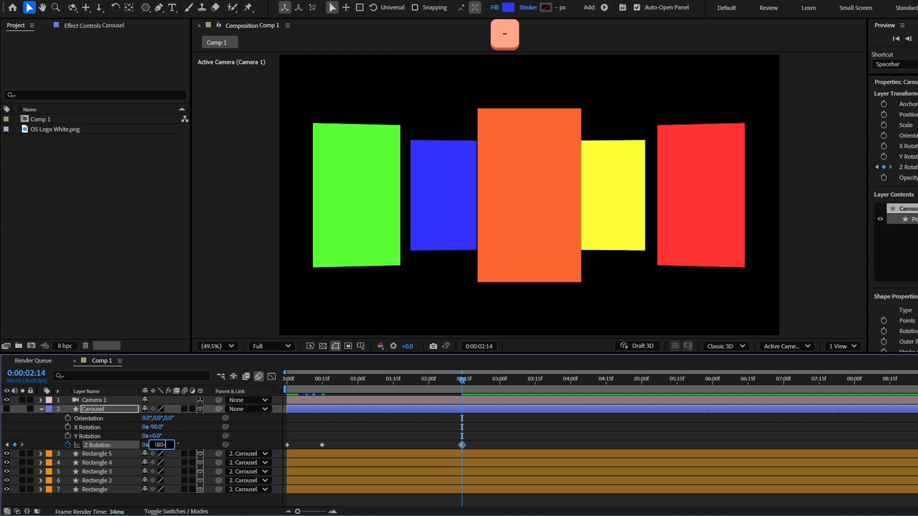
left_click(374, 451)
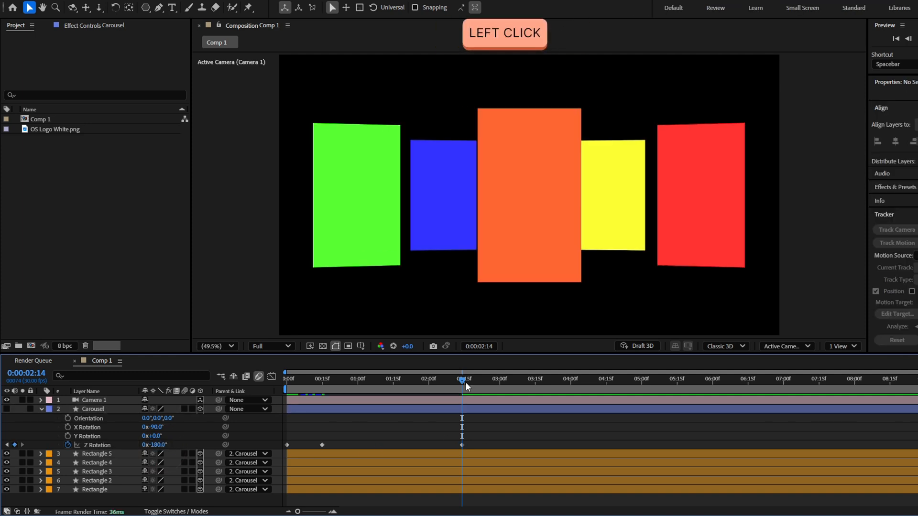
left_click_drag(462, 380, 280, 391)
key("space")
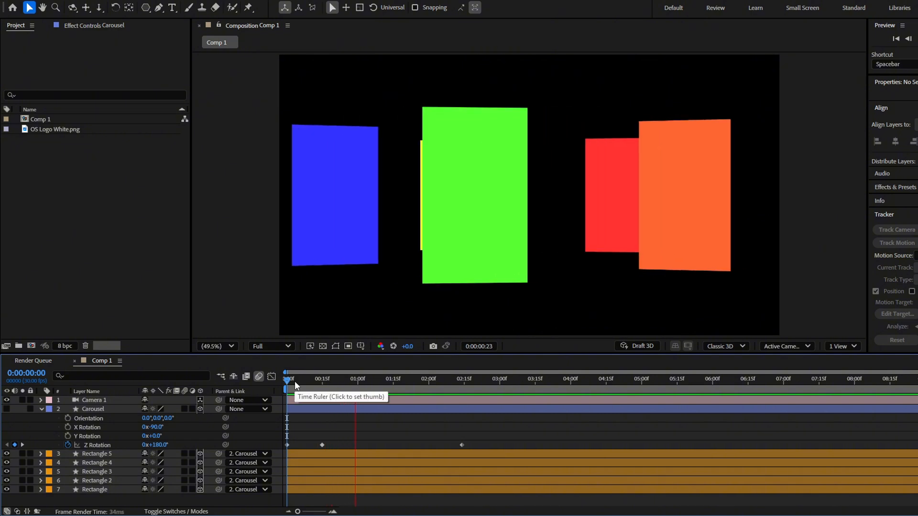
left_click(294, 380)
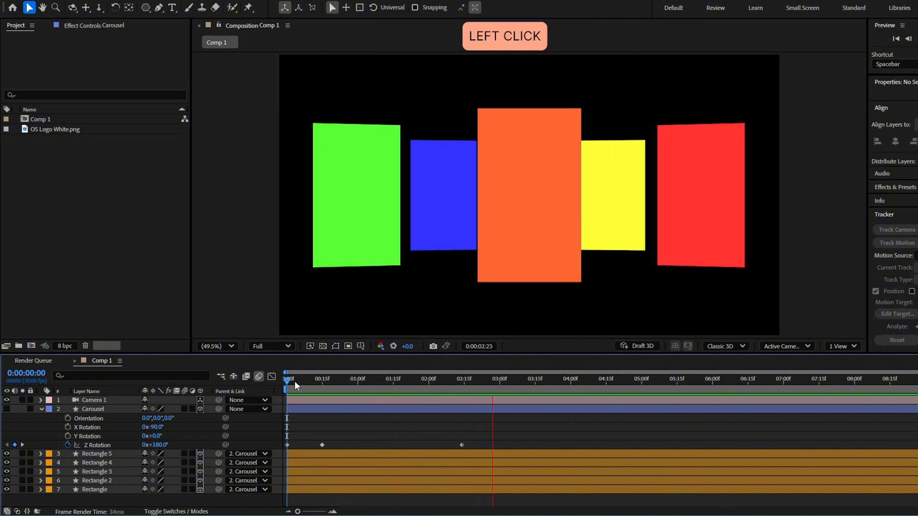
Apply Easy Ease to all three Z Rotation keyframes of the Carousel layer
left_click_drag(295, 382, 320, 420)
left_click_drag(284, 448, 490, 433)
key("F9")
left_click(377, 424)
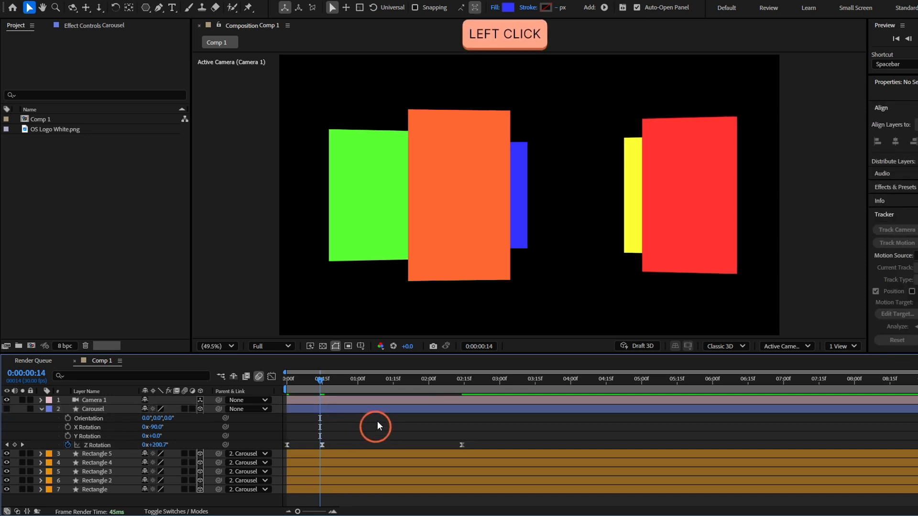
In the speed graph, lengthen the last Z Rotation keyframe's incoming handle about halfway back to the previous keyframe, and preview the spin
left_click_drag(375, 381, 405, 384)
left_click(461, 445)
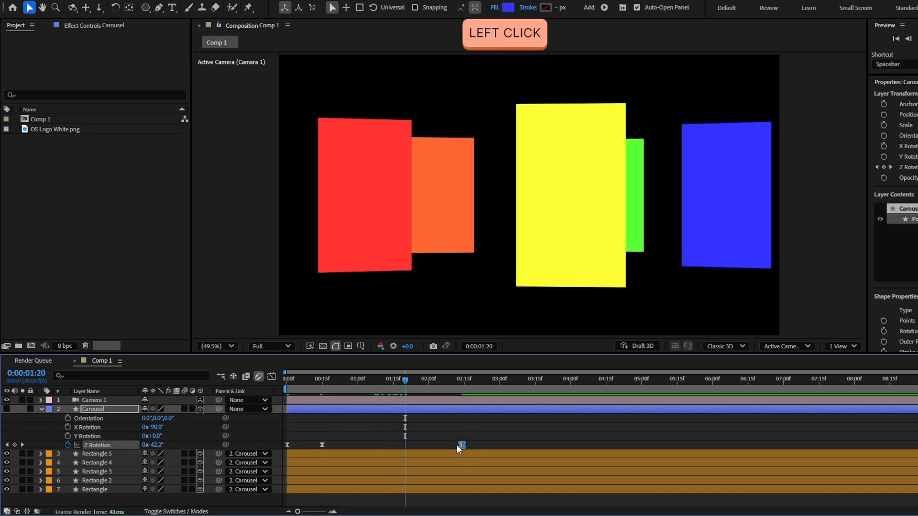
left_click(271, 376)
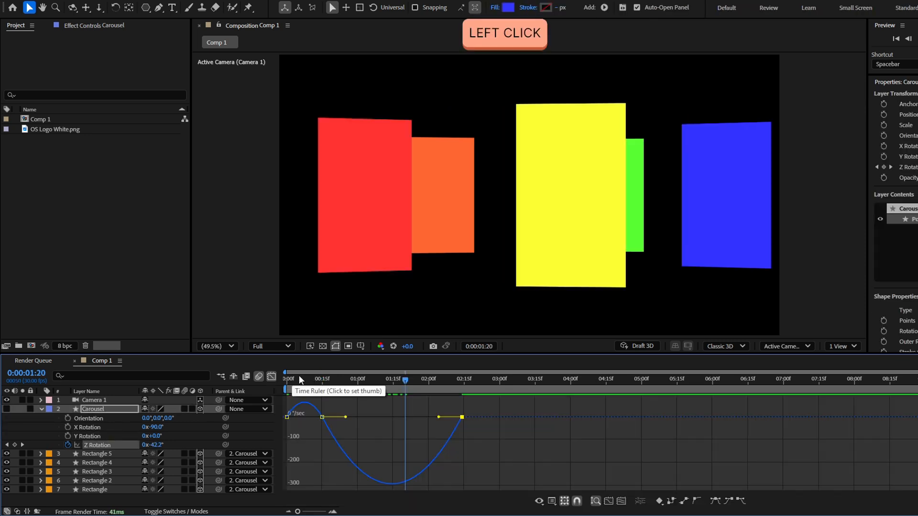
left_click(554, 502)
left_click(449, 417)
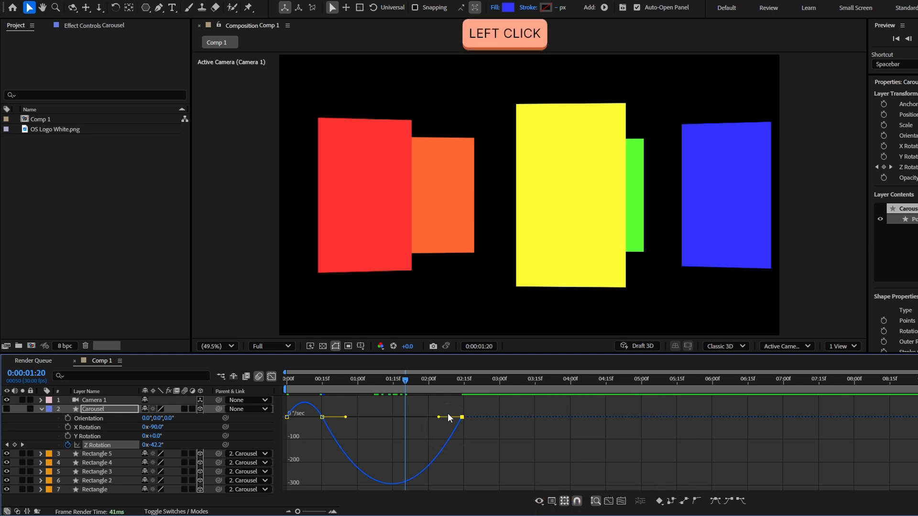
left_click_drag(439, 418, 400, 419)
left_click(286, 380)
key("space")
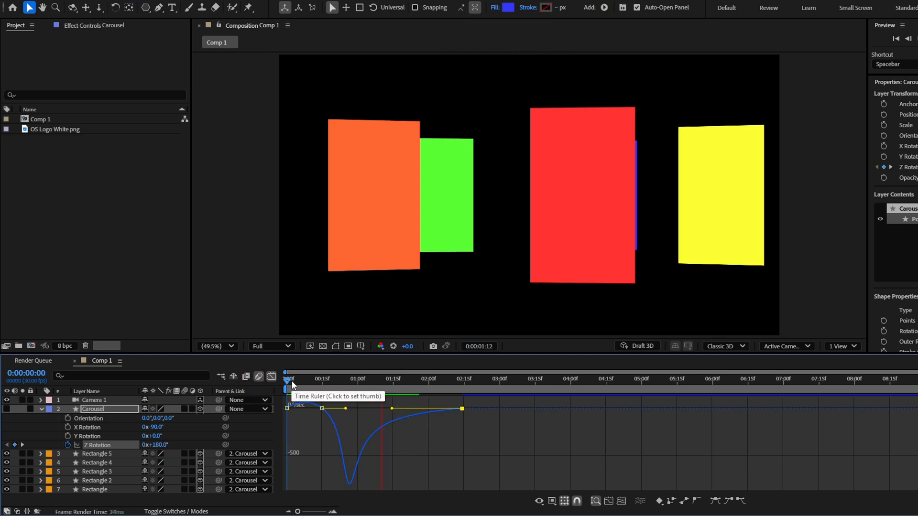
left_click(291, 381)
key("space")
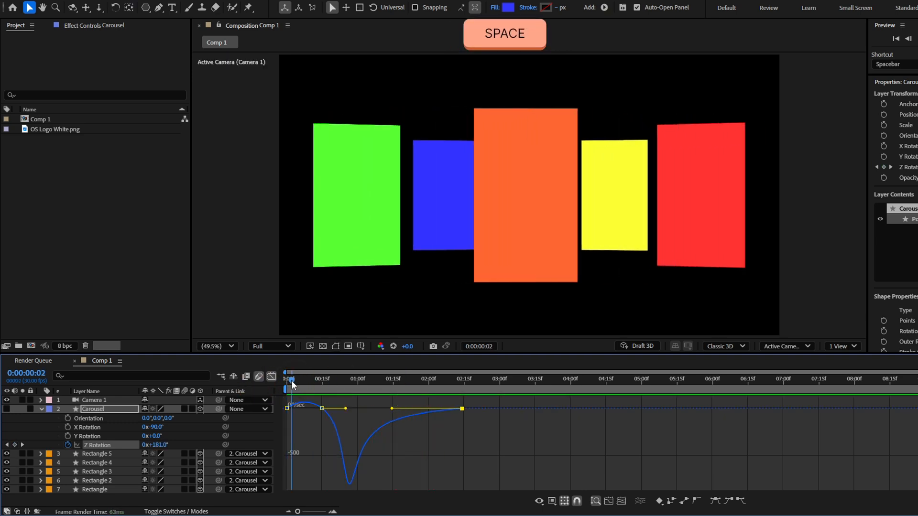
Leave the graph view and add a Z Rotation keyframe at 0:00:03:09 holding the Carousel's -180° end value
left_click(271, 377)
left_click(462, 383)
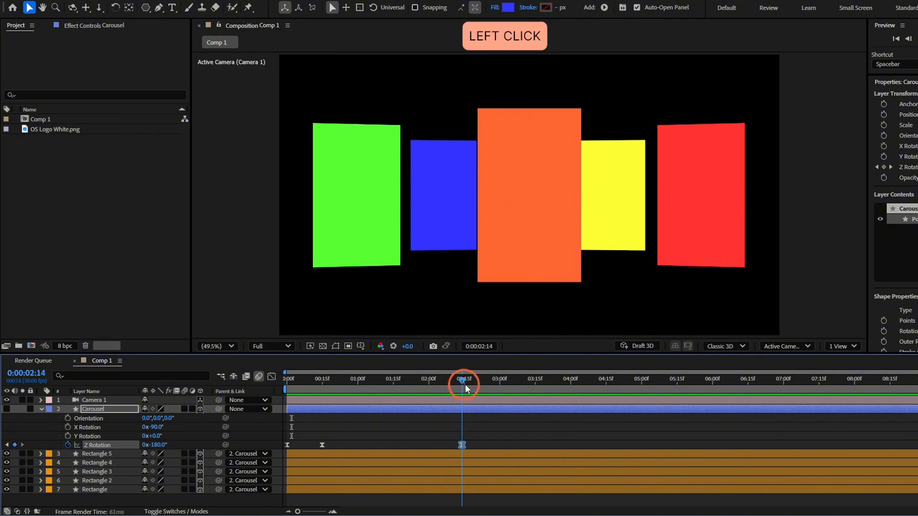
left_click(479, 431)
left_click_drag(461, 375, 494, 400)
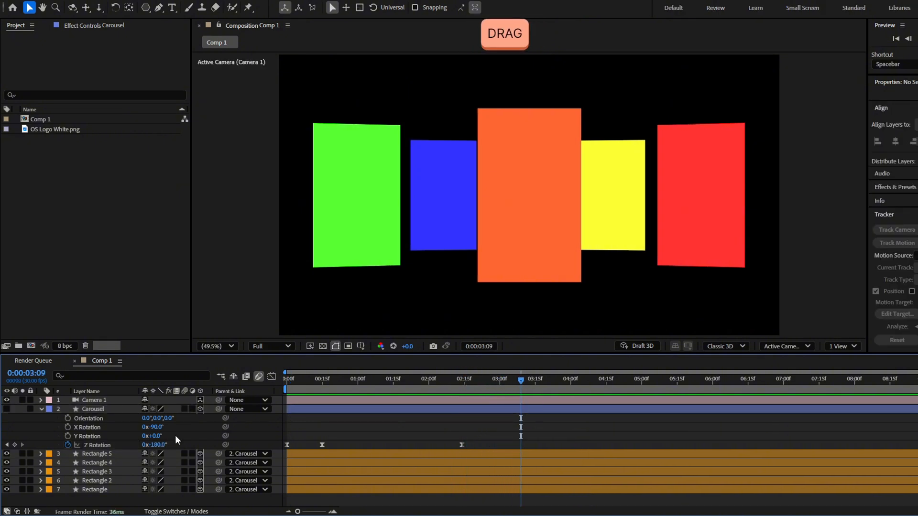
left_click(15, 445)
Set the Z Rotation keyframe at 0:00:02:14 to -193° so the spin overshoots, and preview it
left_click(506, 381)
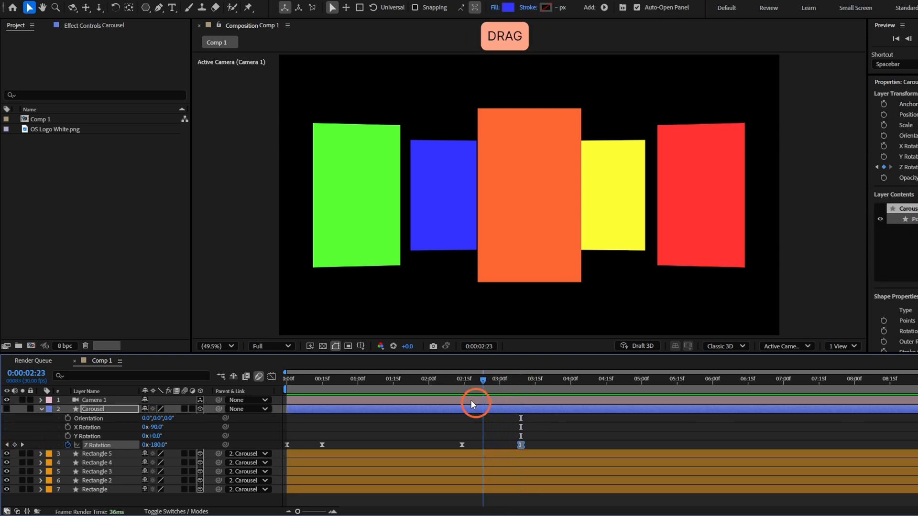
left_click_drag(471, 400, 462, 400)
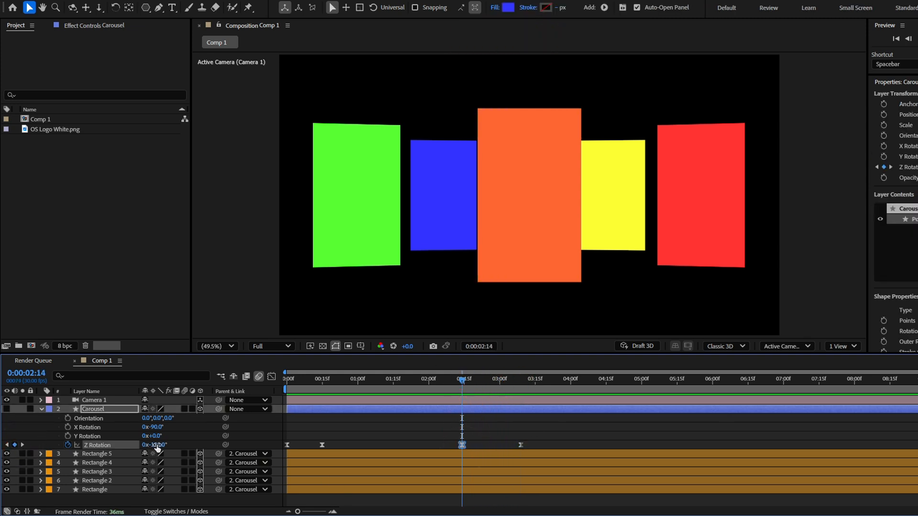
left_click_drag(158, 445, 154, 445)
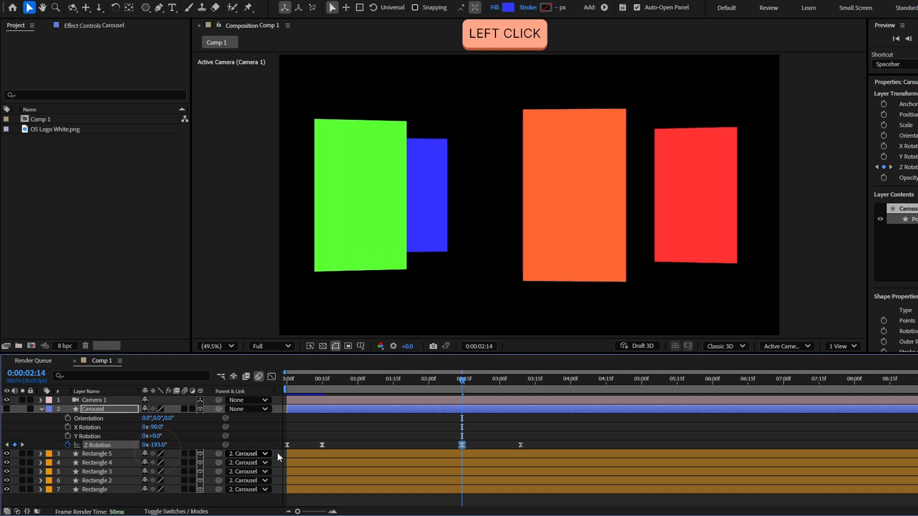
left_click(431, 426)
key("space")
Move the last Z Rotation keyframe to about 0:00:03:11 and lengthen its incoming handle in the speed graph
left_click(525, 445)
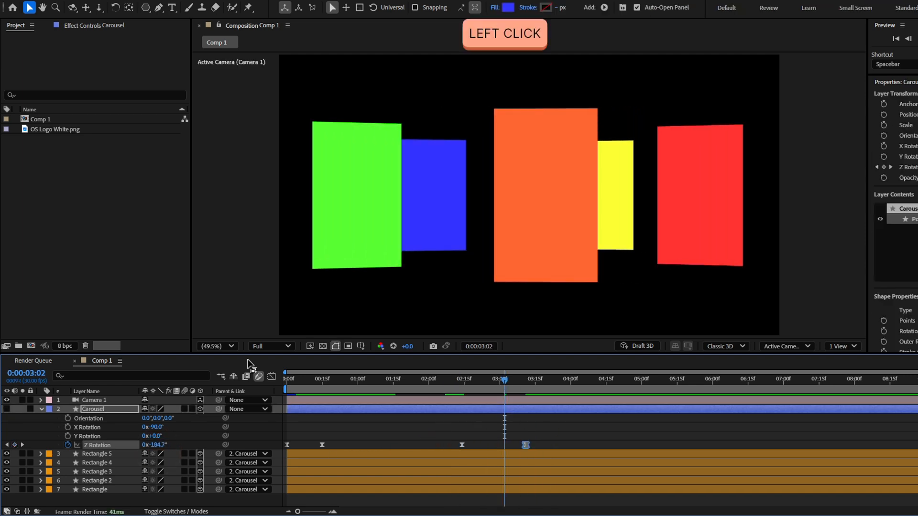
left_click(271, 377)
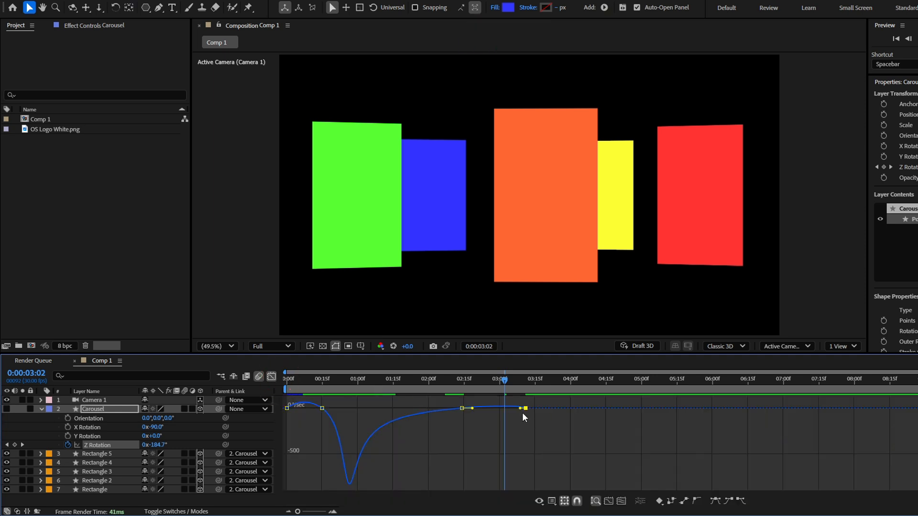
left_click(524, 409)
left_click_drag(521, 408, 504, 408)
left_click(271, 377)
left_click(465, 434)
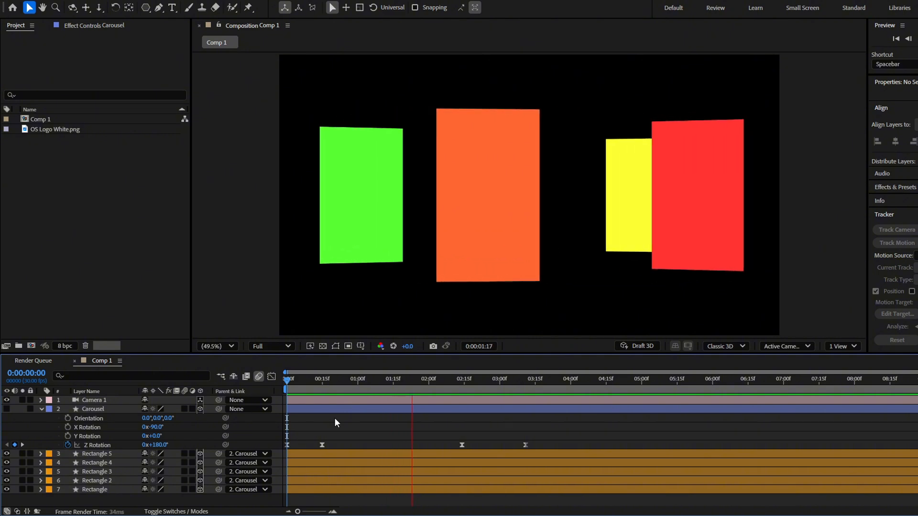
Stop the playback, save the project, and collapse the Carousel layer's keyframed properties
left_click(338, 389)
key("ctrl+s")
left_click(352, 429)
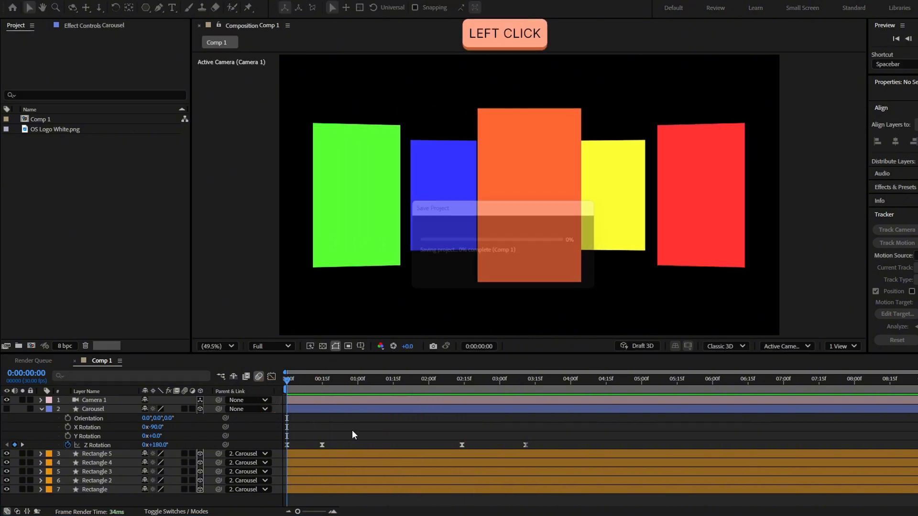
key("u")
Enable motion blur on all five rectangle layers and return to the first frame
left_click(95, 453)
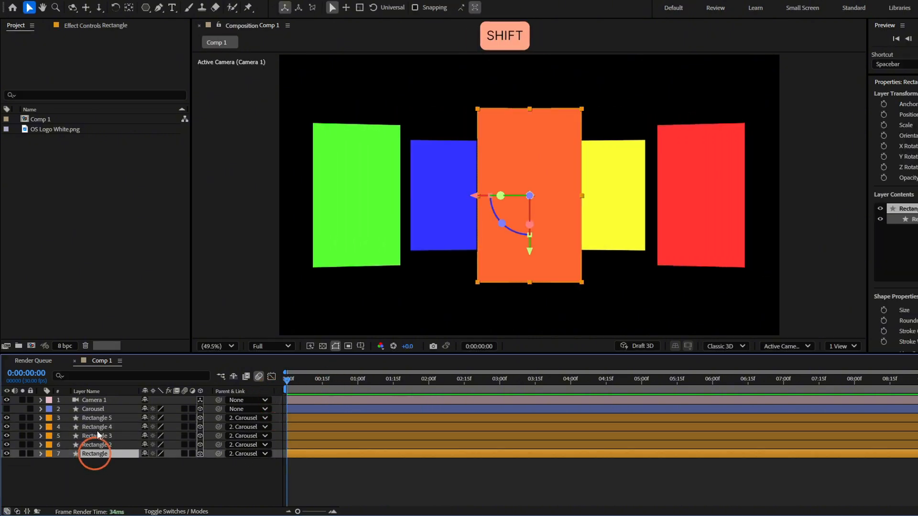
left_click(98, 418, "shift")
left_click(184, 417)
left_click(292, 480)
left_click_drag(288, 380, 287, 380)
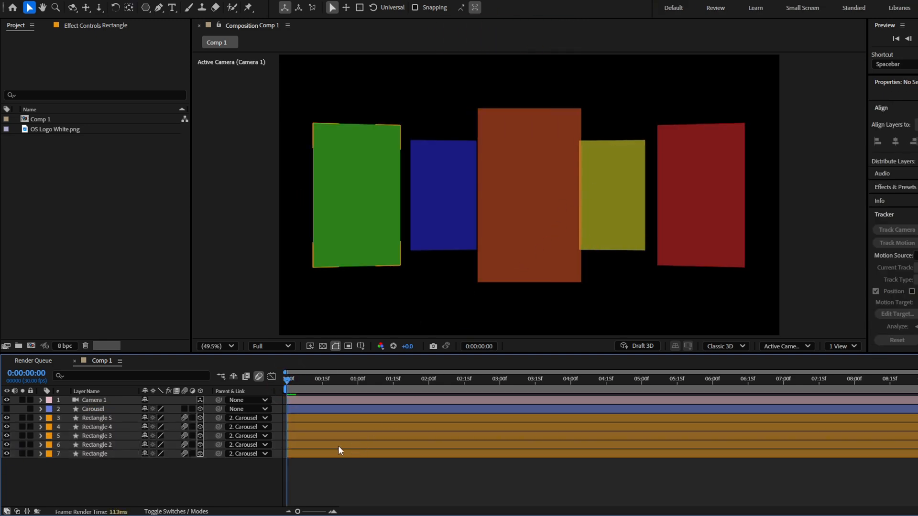
Shift the five rectangle layers to start slightly before 0:00:00:00, and preview with the work area ending at about 0:00:03:15
left_click(307, 431)
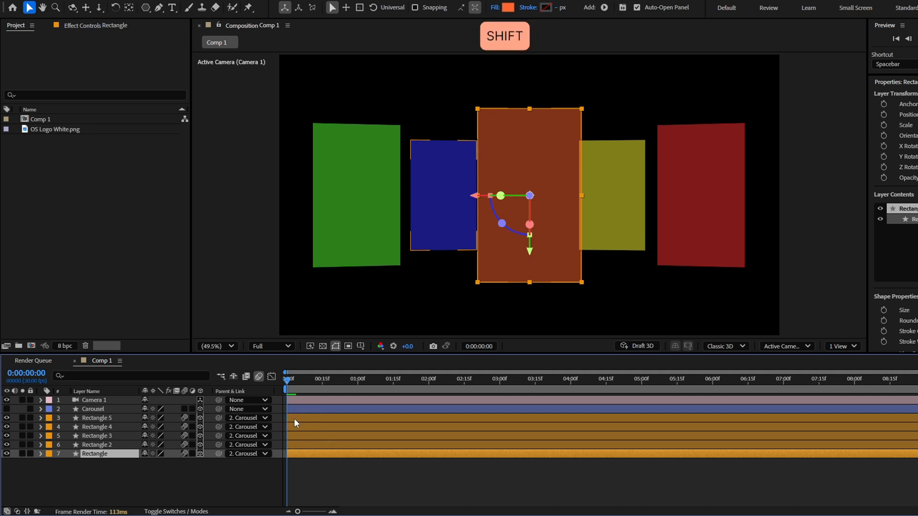
left_click(294, 417, "shift")
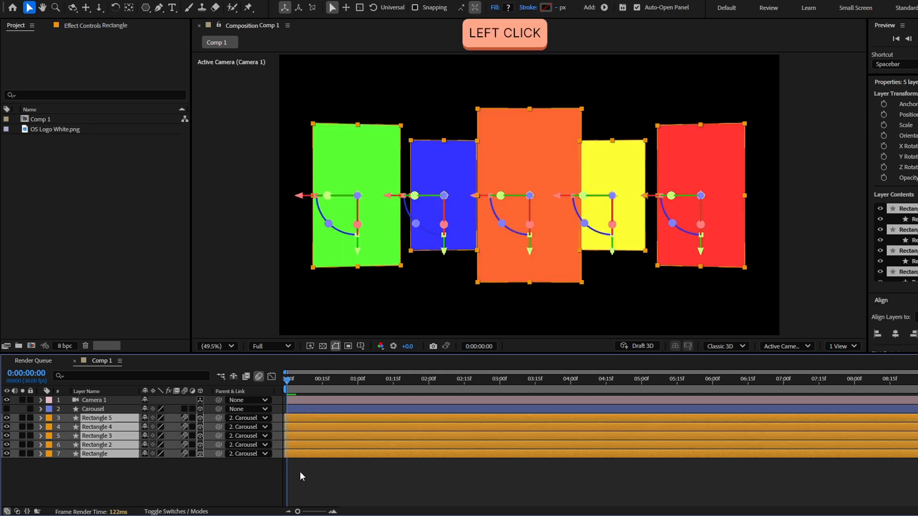
left_click(314, 483)
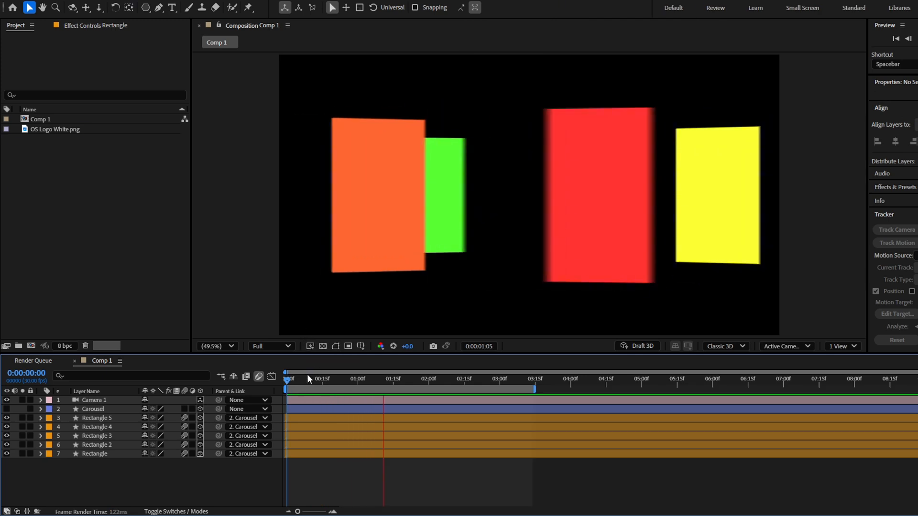
left_click(311, 379)
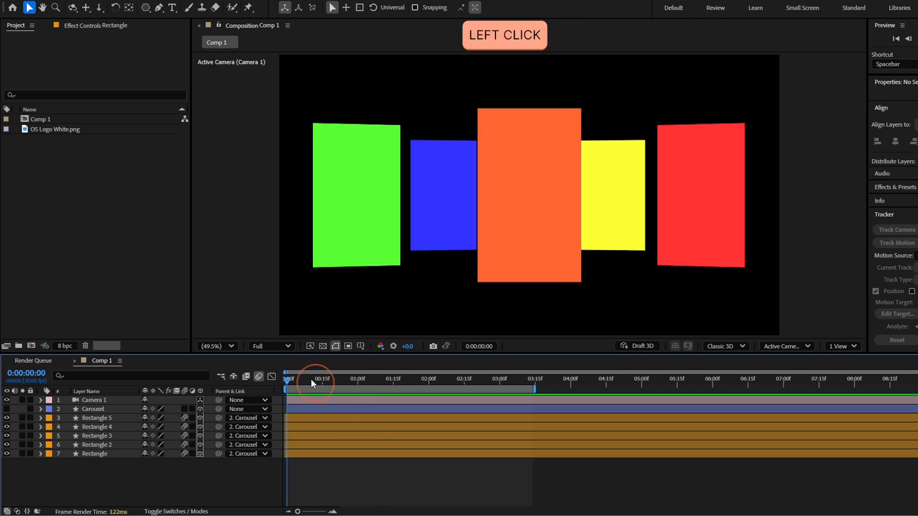
left_click_drag(311, 378, 297, 400)
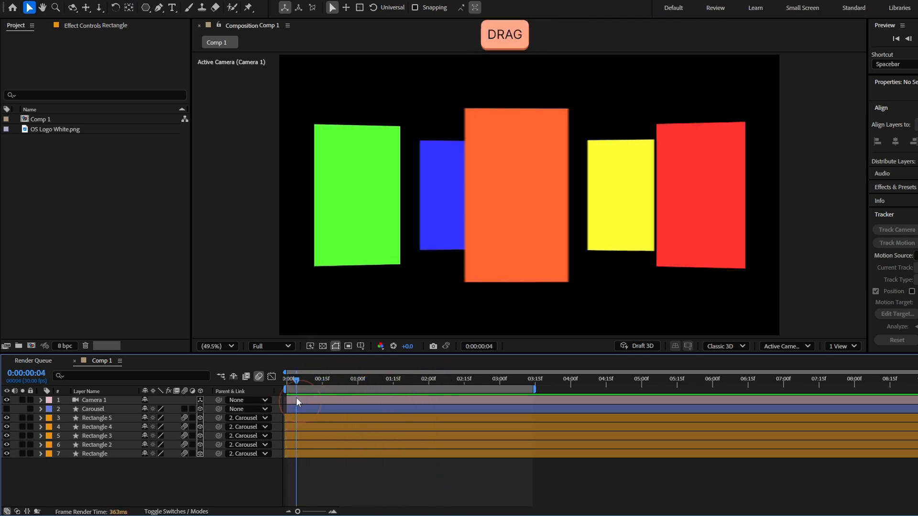
Add OS Logo White.png to the composition directly below the Carousel layer and set its Scale to 17%
left_click(129, 130)
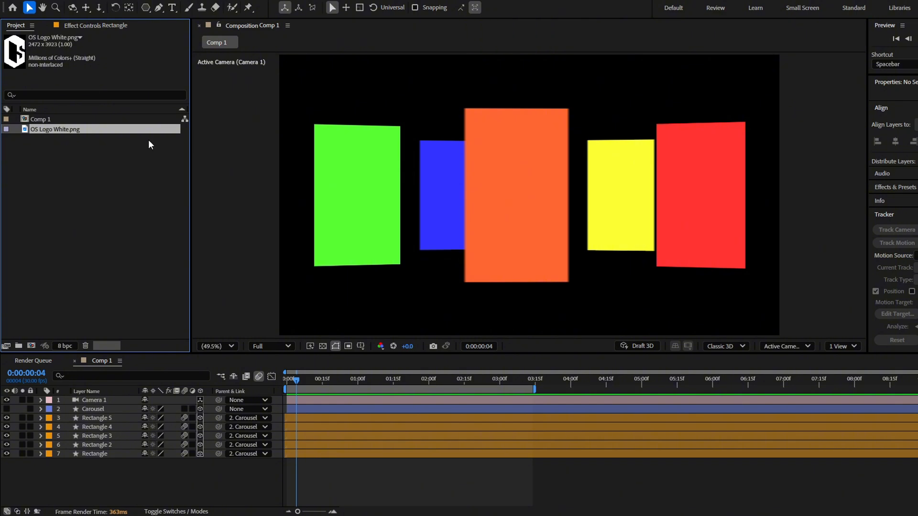
left_click_drag(95, 128, 121, 417)
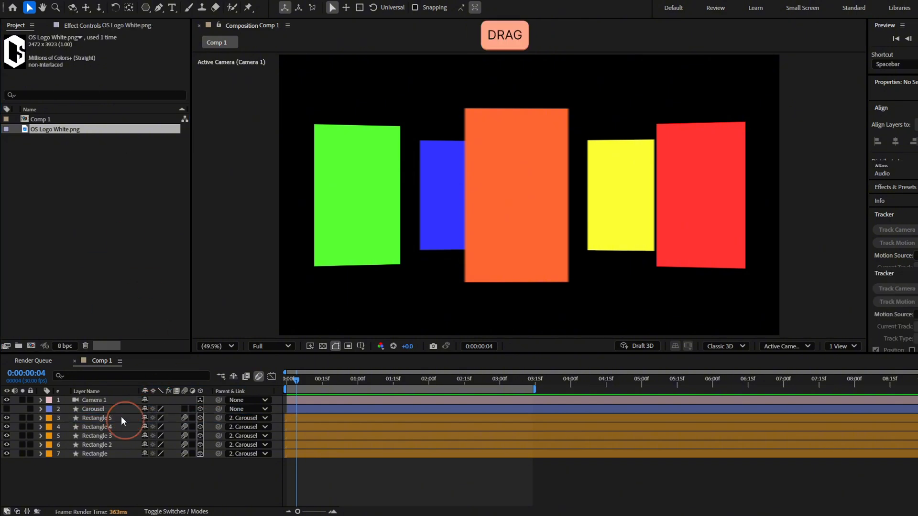
key("s")
key("Return")
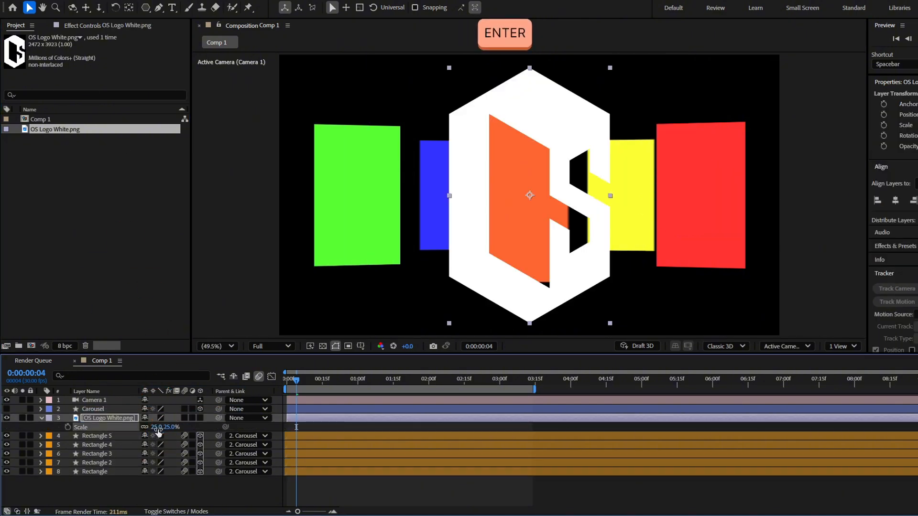
left_click(206, 423)
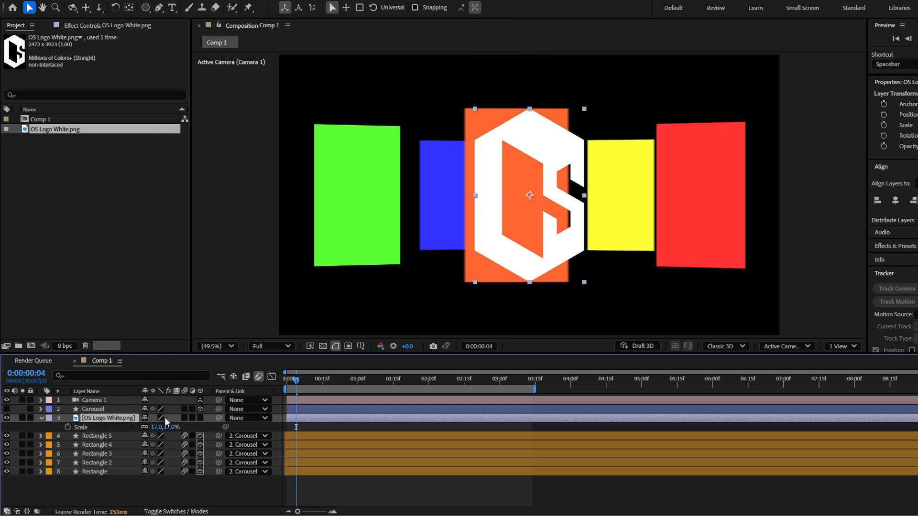
Make the OS Logo White.png layer 3D and parent it to the front orange Rectangle layer
left_click(200, 418)
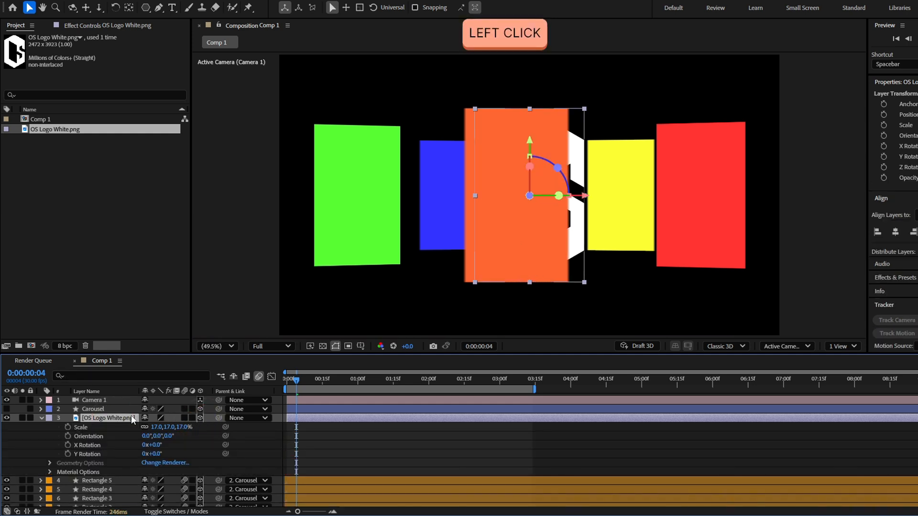
left_click(219, 418)
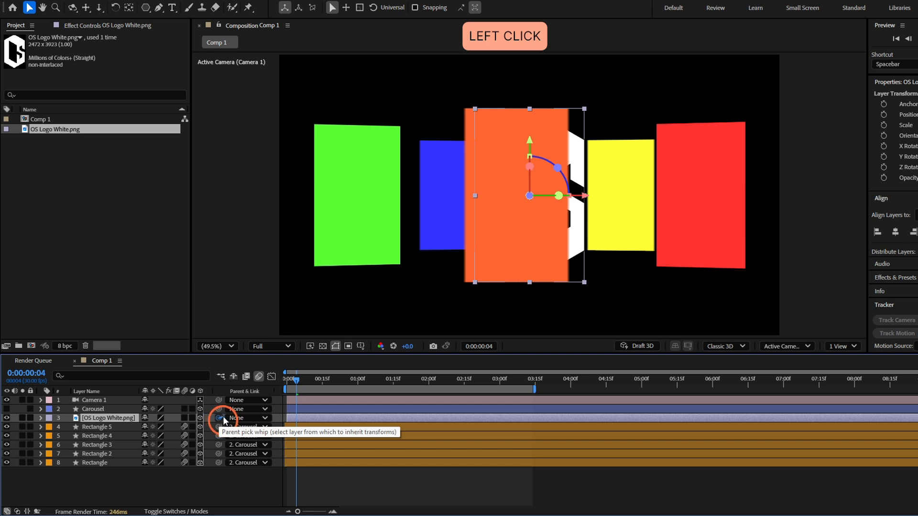
left_click_drag(223, 419, 99, 464)
Set the OS Logo White.png layer's Scale to -16% with motion blur enabled, and preview the spin from the first frame
key("s")
left_click(165, 427)
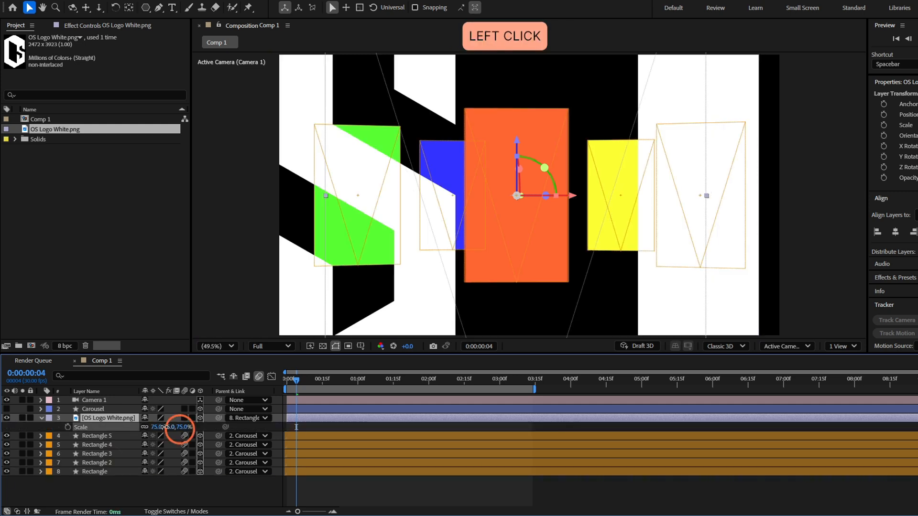
mouse_move(178, 426)
left_mouse_down()
mouse_move(223, 424)
mouse_move(184, 423)
left_mouse_up()
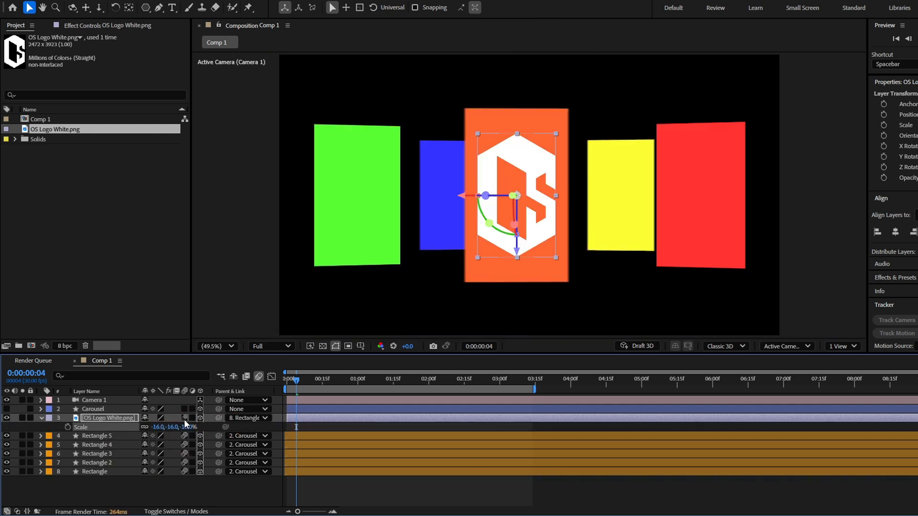
left_click(287, 380)
key("space")
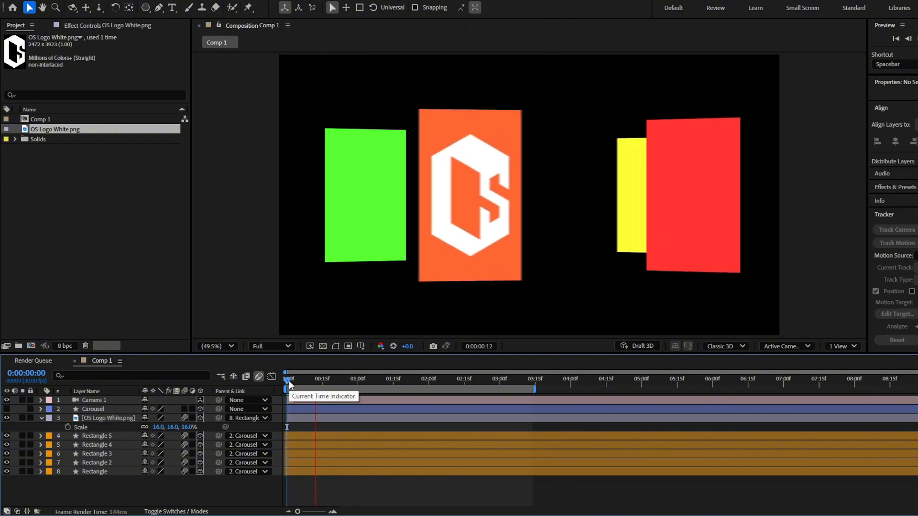
Hide the front orange Rectangle layer at 0:00:00:06 and preview the carousel from the first frame
left_click(302, 386)
left_click_drag(302, 386, 304, 386)
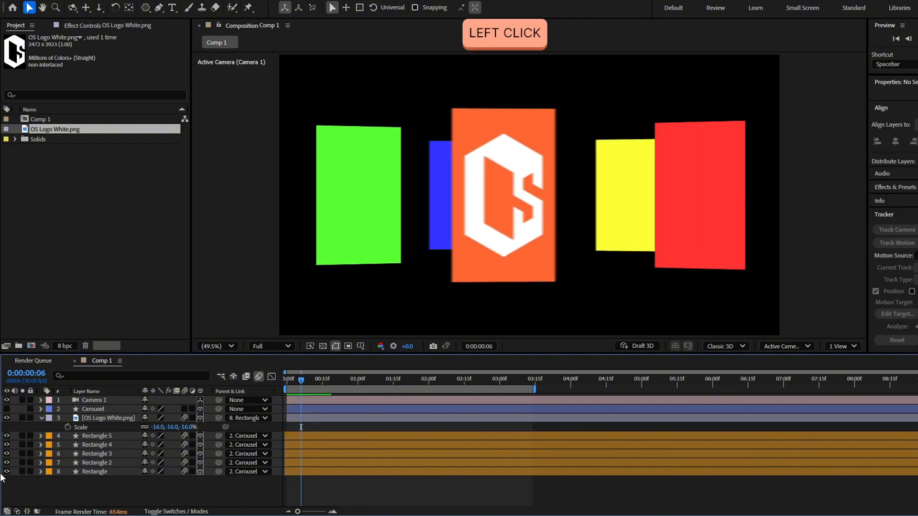
left_click(7, 472)
left_click(289, 378, "shift")
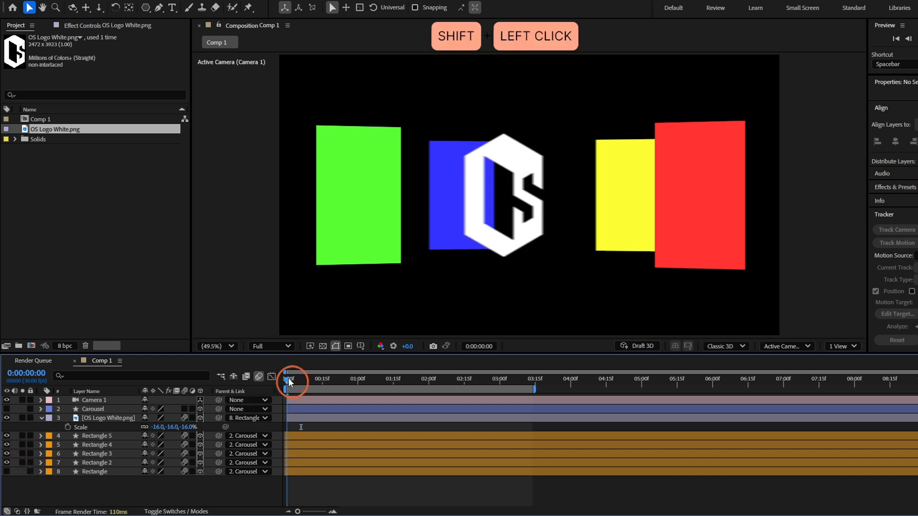
key("space")
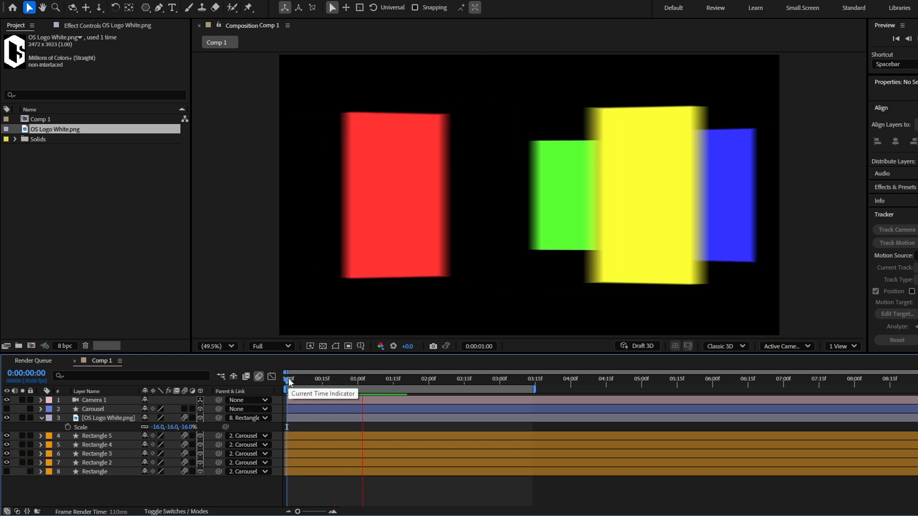
key("space")
left_click(288, 378)
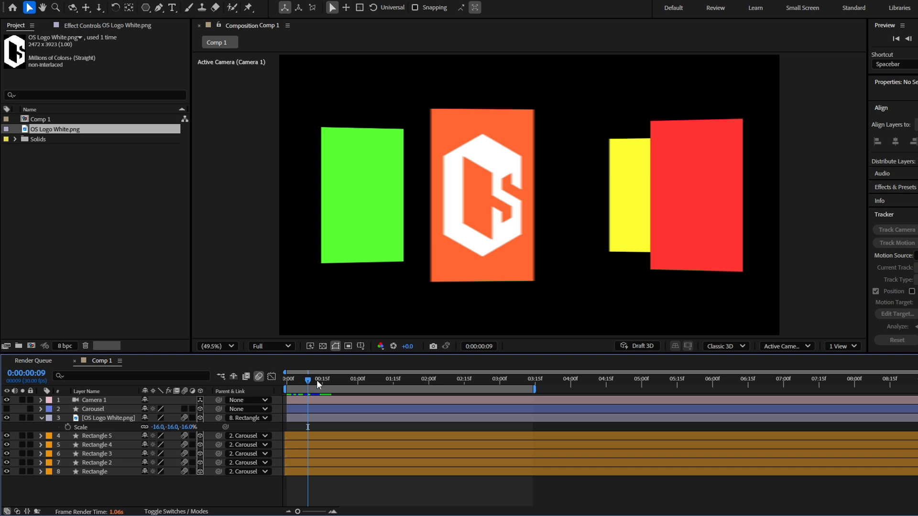
At 0:00:00:12, set the front Rectangle layer as the OS Logo White.png layer's track matte and try different Scale values on the logo
left_click(316, 380)
left_click(327, 417)
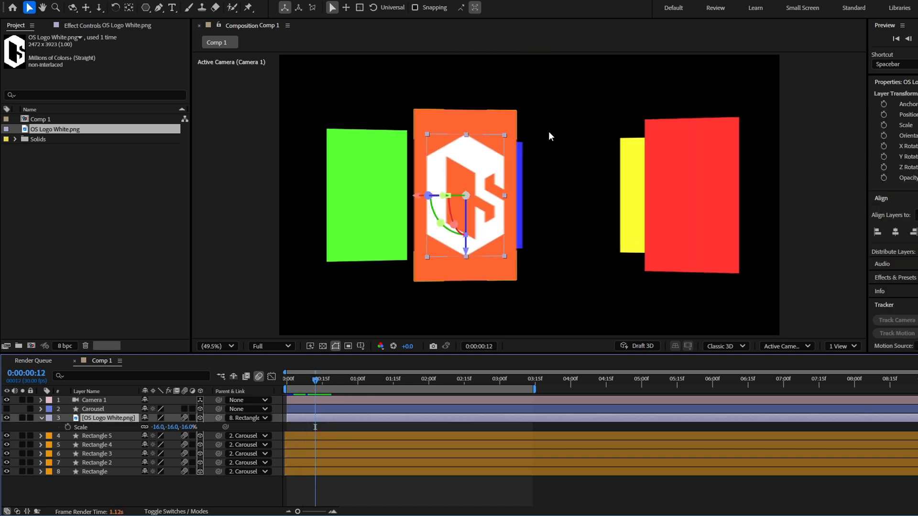
left_click(289, 289)
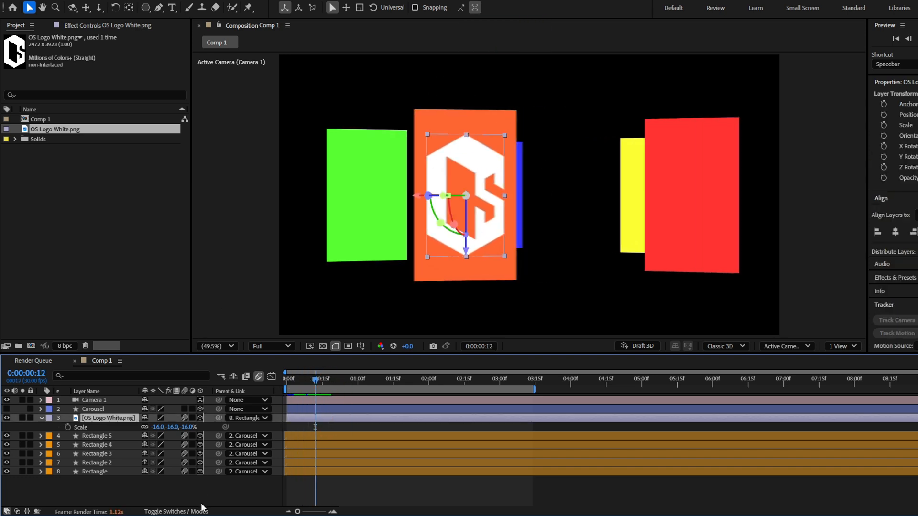
left_click(177, 511)
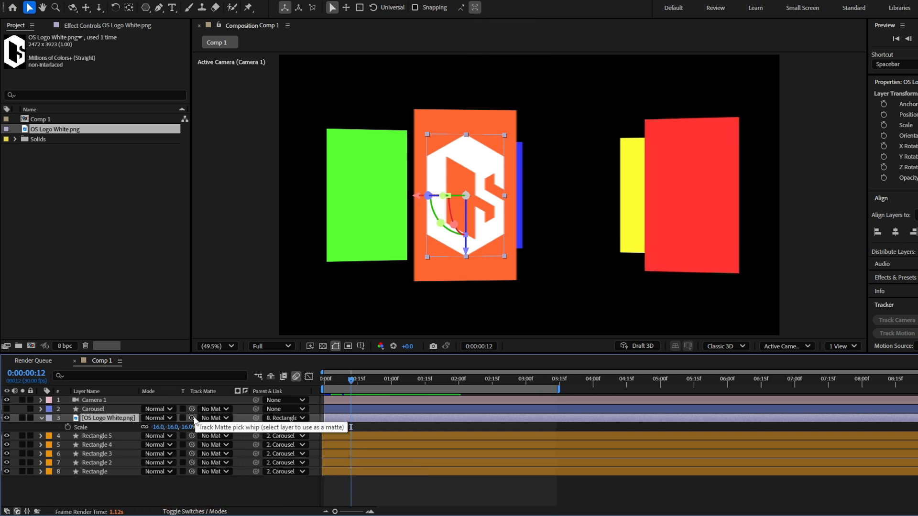
left_click_drag(194, 420, 209, 422)
left_click_drag(153, 420, 121, 423)
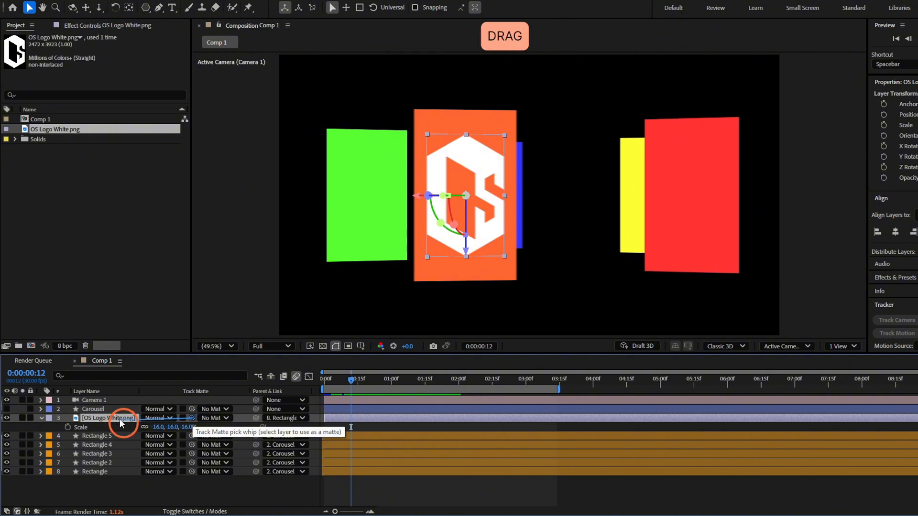
left_click_drag(107, 471, 109, 470)
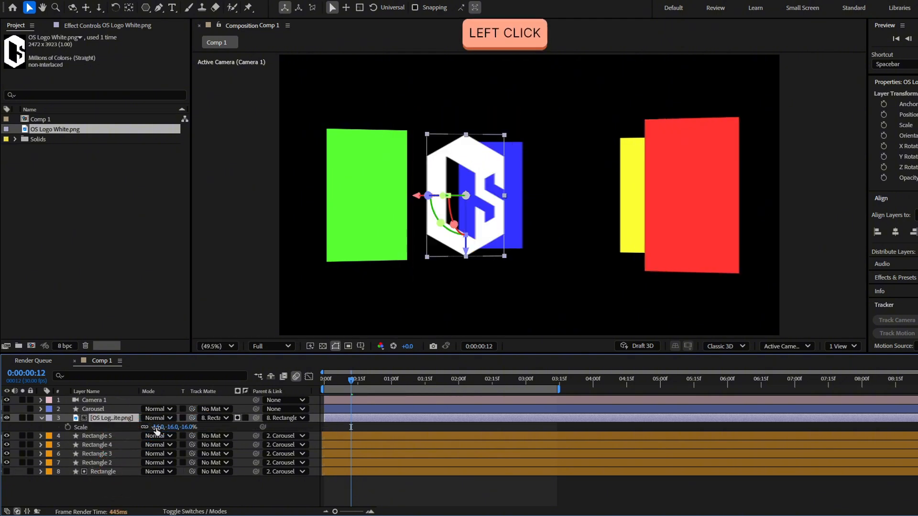
left_click(174, 427)
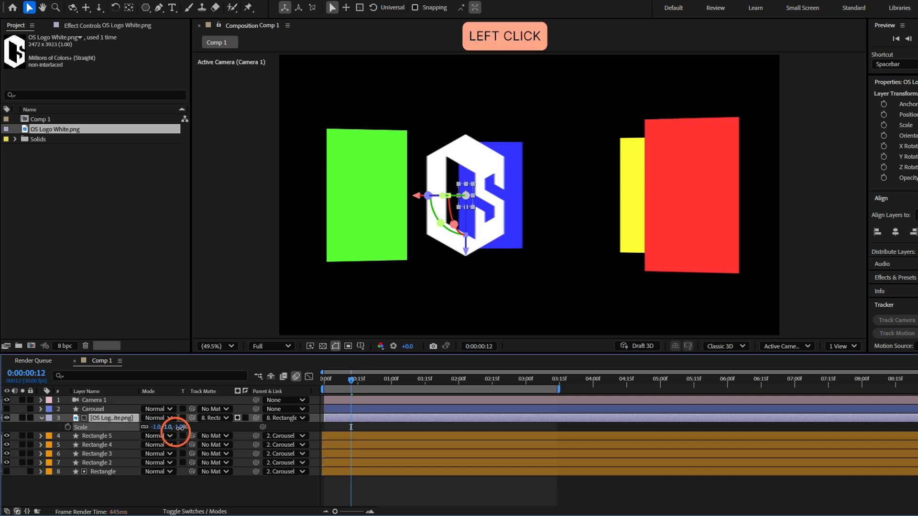
left_click_drag(179, 427, 162, 428)
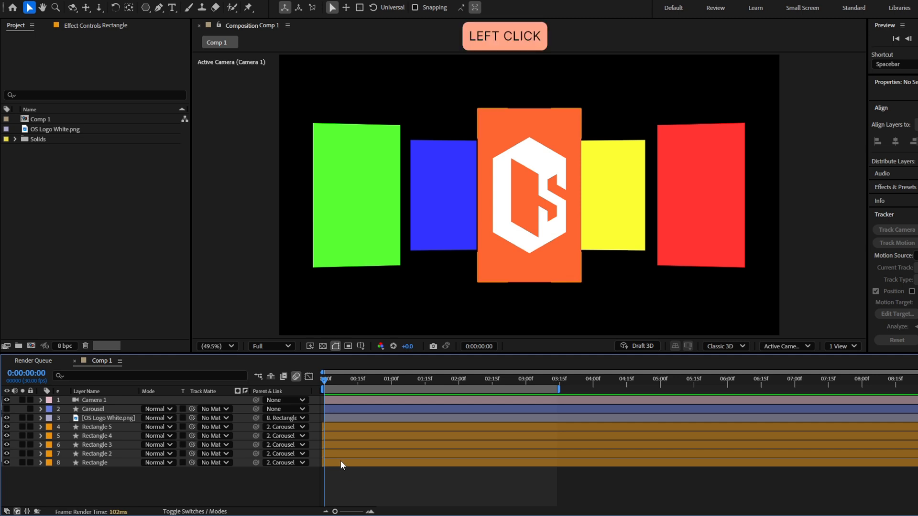
Set the Roundness of the front orange Rectangle layer's Rectangle Path 1 to 69
left_click(340, 462)
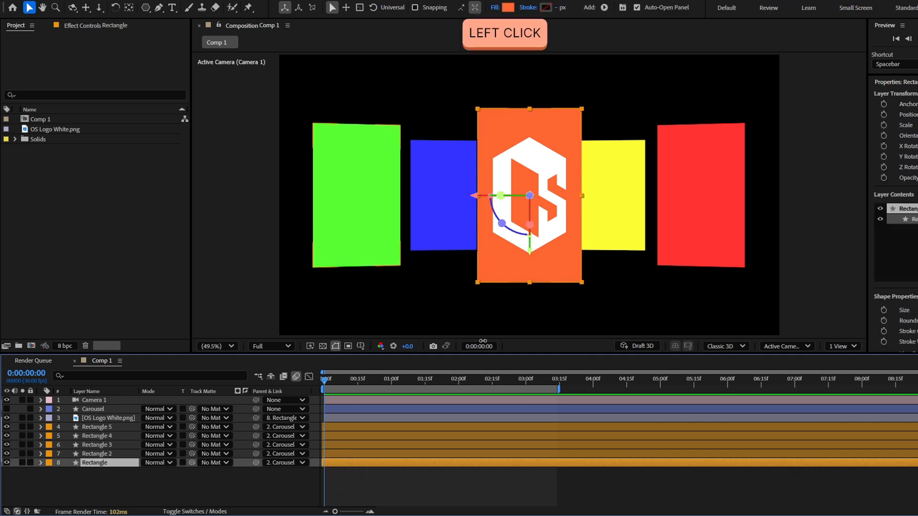
left_click(40, 463)
left_click(49, 472)
scroll(50, 472, "down", 1)
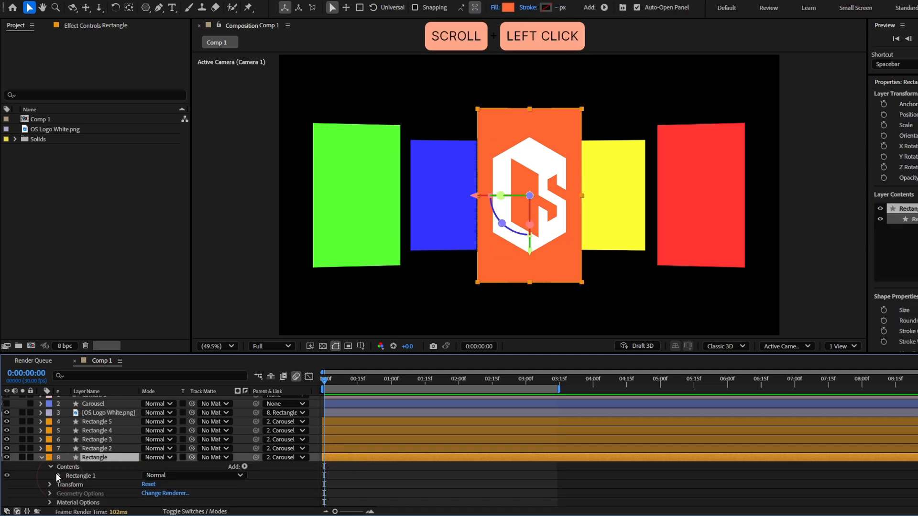
left_click(56, 472)
scroll(55, 472, "down", 3)
left_click(67, 448)
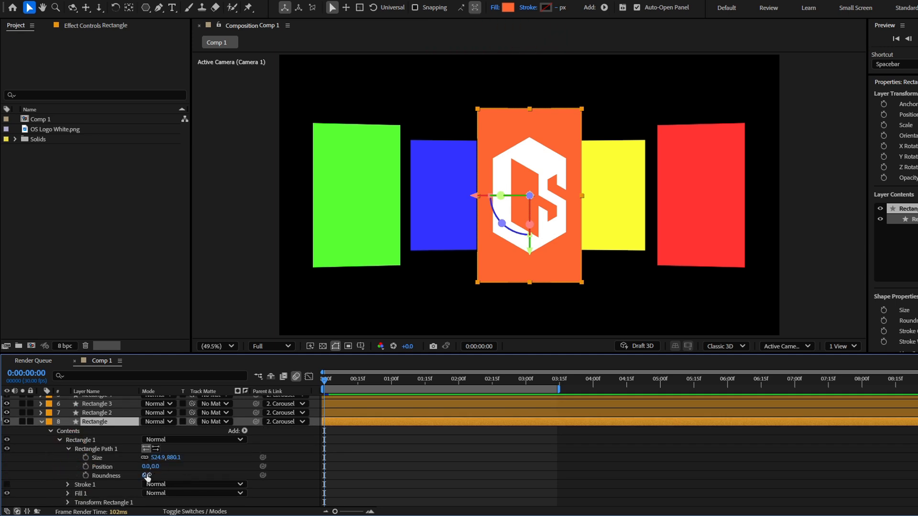
mouse_move(143, 476)
left_mouse_down()
mouse_move(176, 474)
mouse_move(151, 489)
left_mouse_up()
left_click(429, 466)
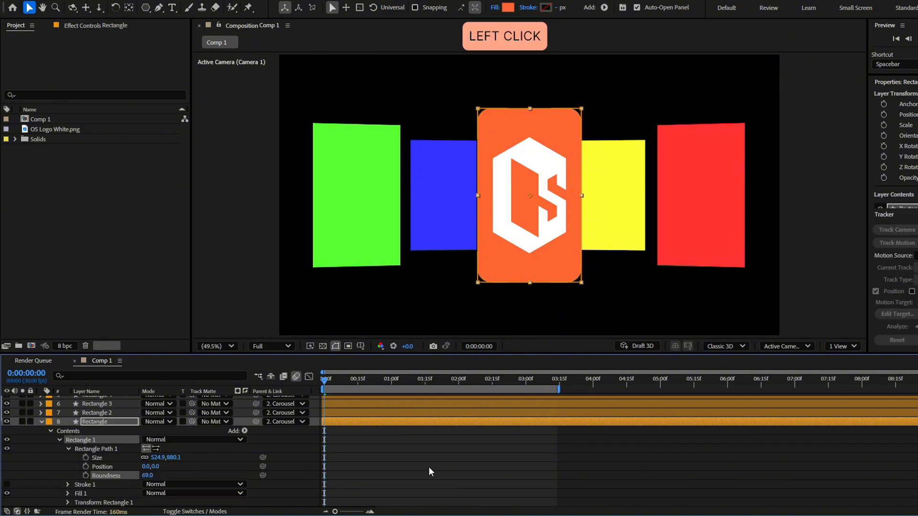
Select the Rectangle 2 to Rectangle 5 layers and filter the timeline properties by "roundness"
scroll(99, 442, "up", 3)
left_click(105, 451)
left_click(107, 429, "shift")
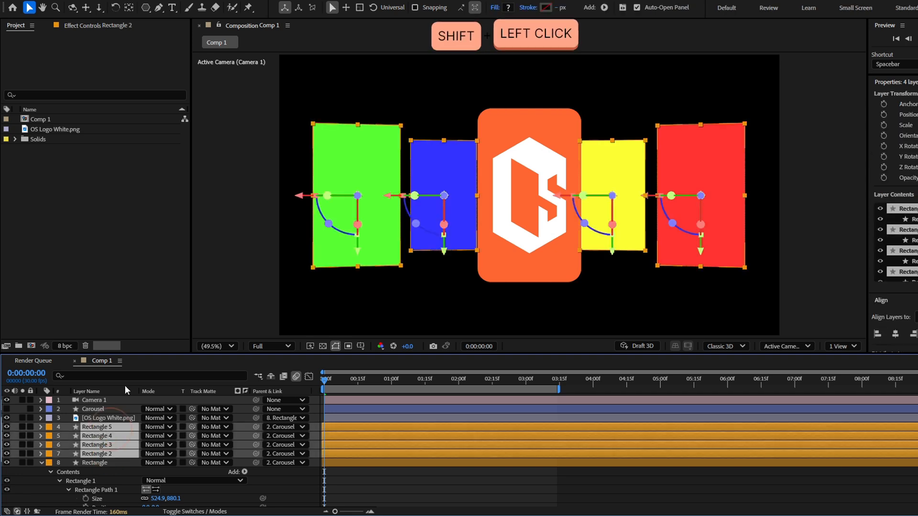
left_click(125, 375)
type("roundne")
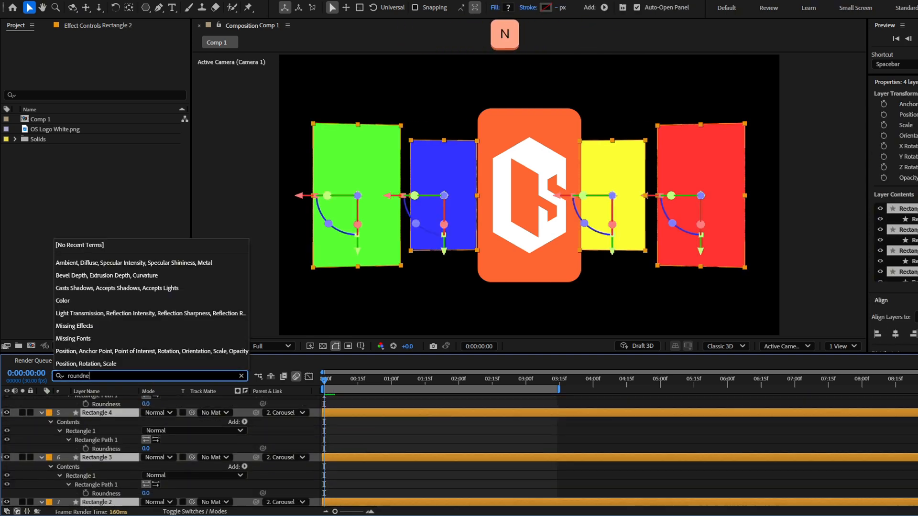
type("ss")
Select the Roundness properties of Rectangle 2 to Rectangle 5 and increase them together to round those layers' corners
left_click(110, 456)
left_click(112, 449, "shift")
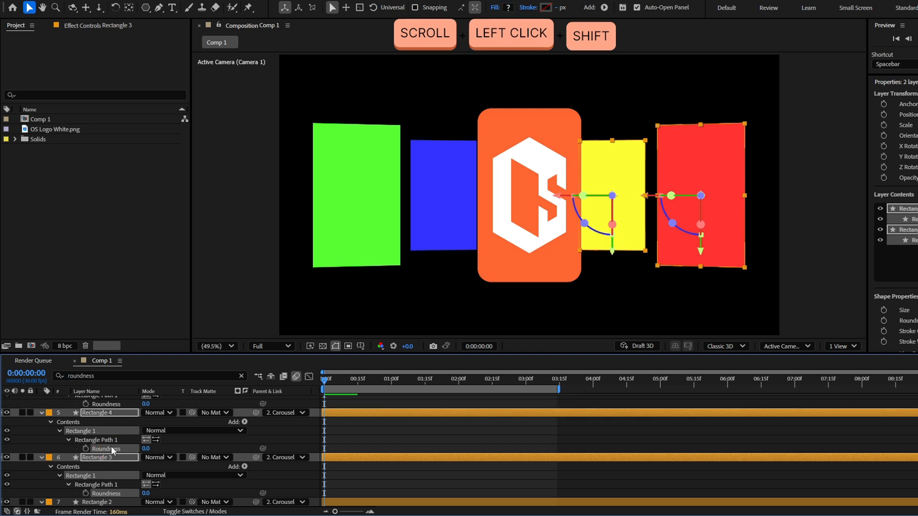
scroll(111, 446, "up", 1)
left_click(114, 431, "shift")
scroll(117, 436, "up", 1)
scroll(117, 441, "down", 1)
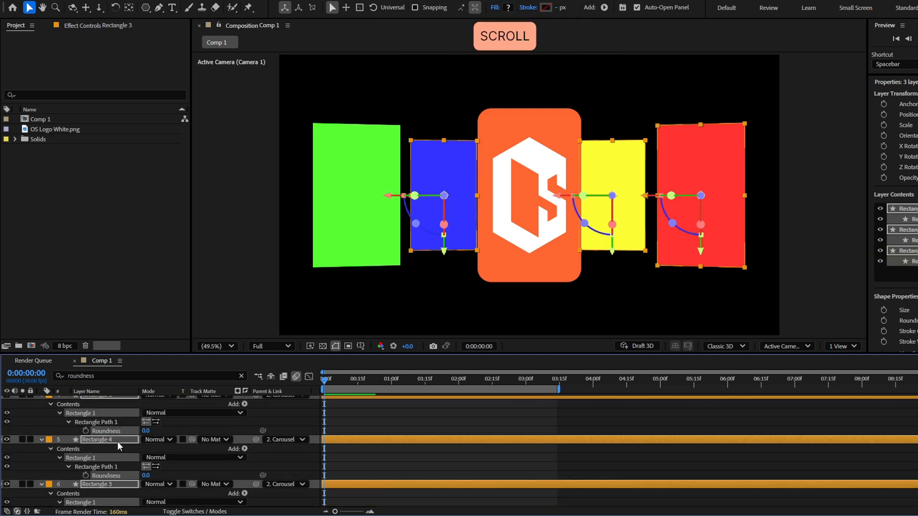
scroll(117, 442, "down", 3)
left_click(115, 492, "shift")
left_click_drag(143, 493, 153, 492)
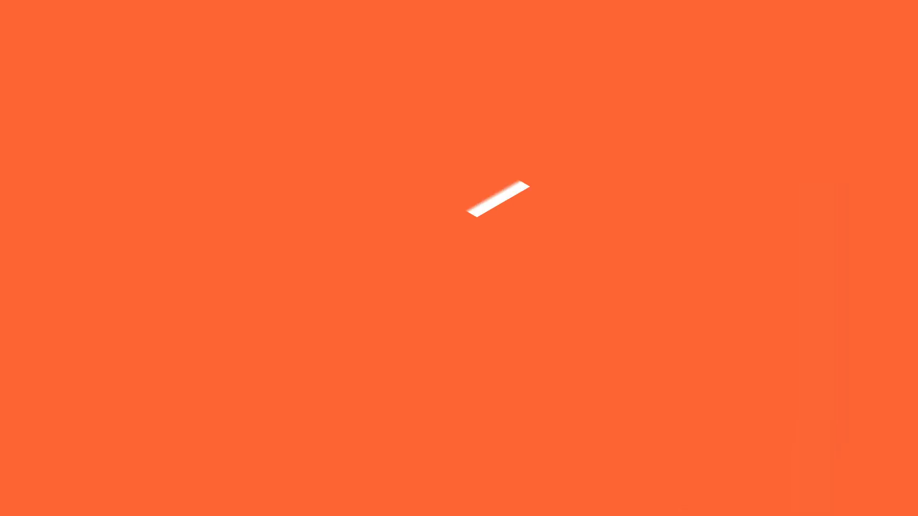